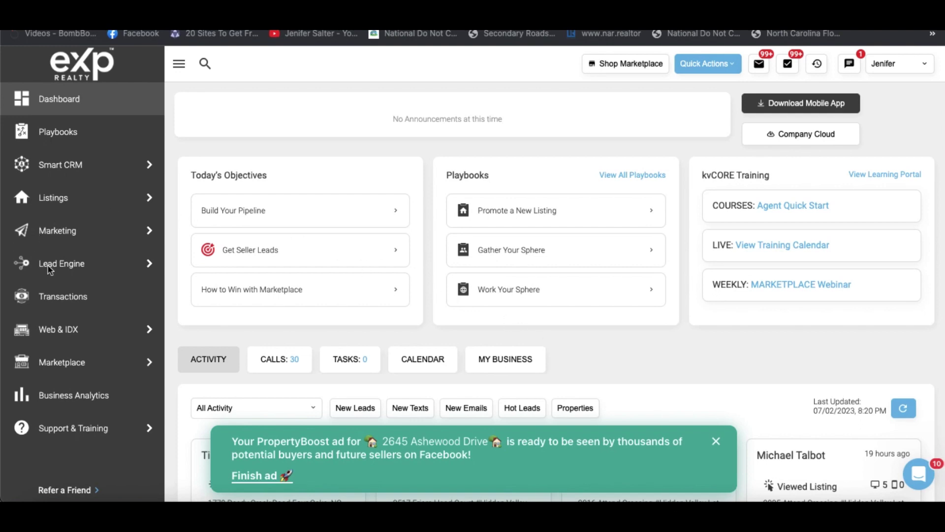
# - Open Scheduled Mass Emails from Marketing > All Marketing via Get Started
pyautogui.click(150, 235)
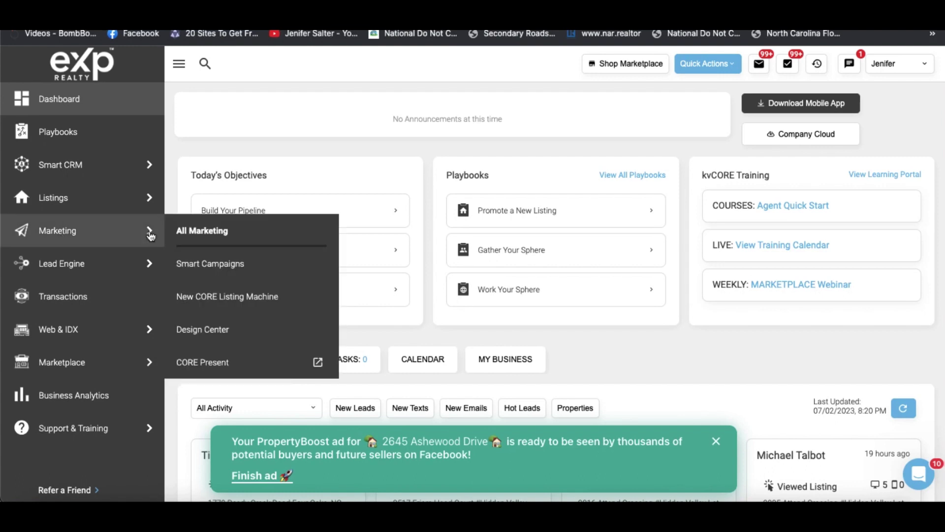
pyautogui.click(184, 232)
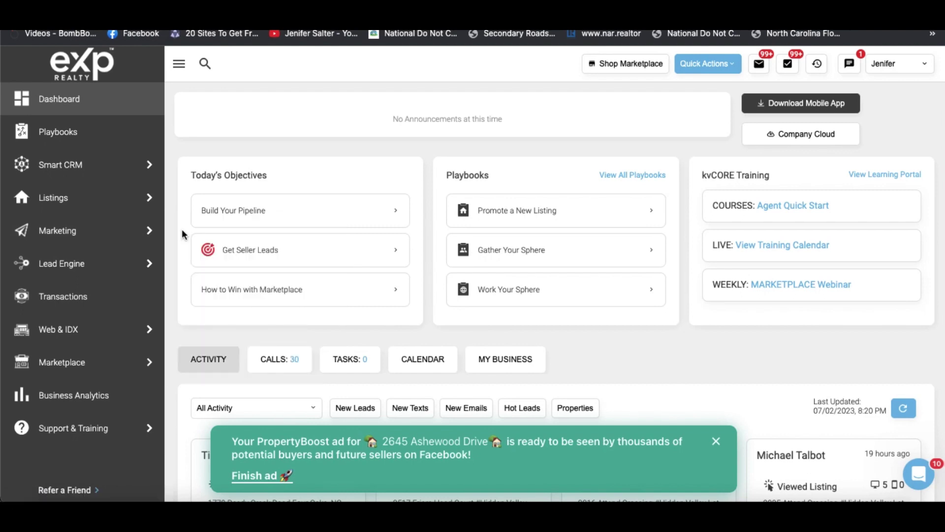
pyautogui.scroll(-5, 344, 346)
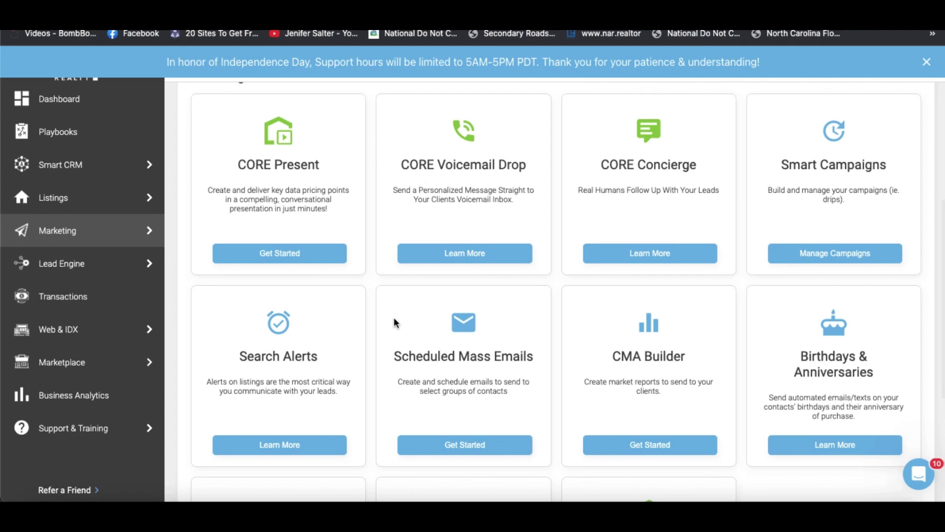
pyautogui.click(460, 448)
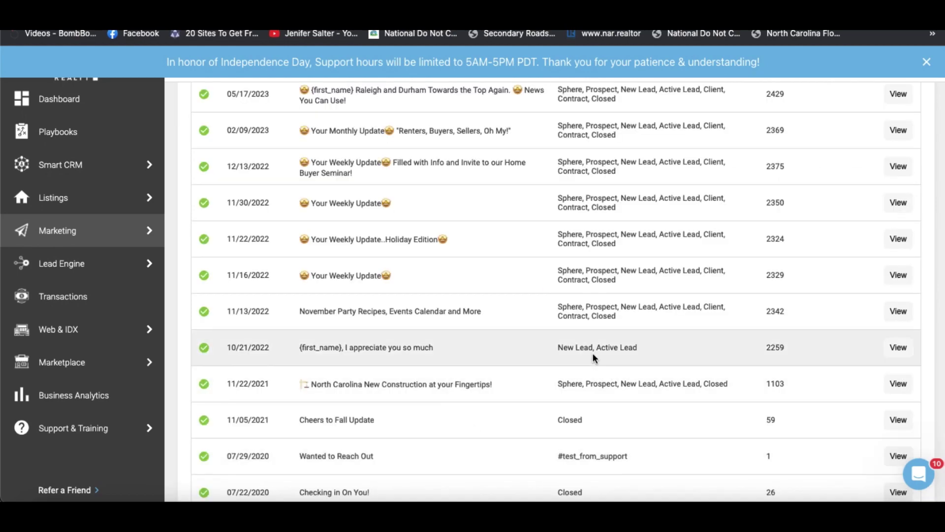
pyautogui.scroll(5, 592, 352)
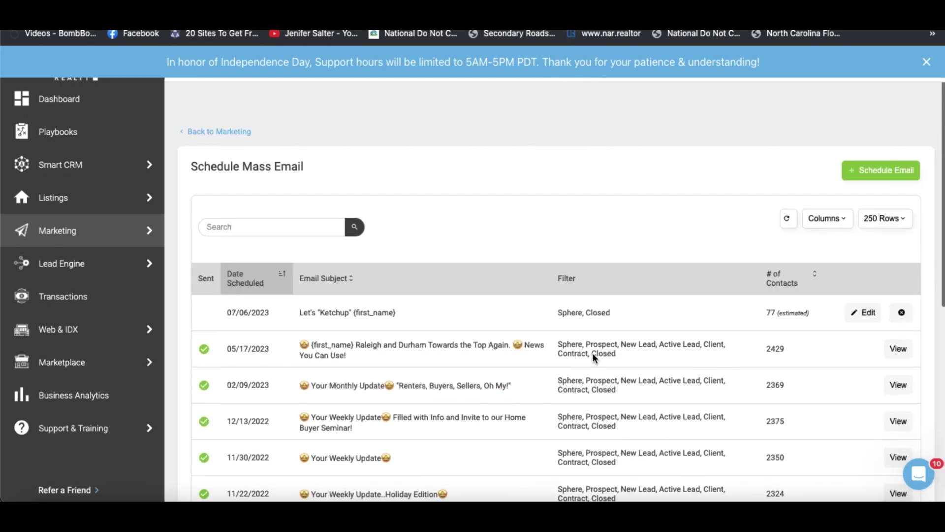
# - Start a new scheduled email and look through its date and send-time pickers
pyautogui.click(873, 176)
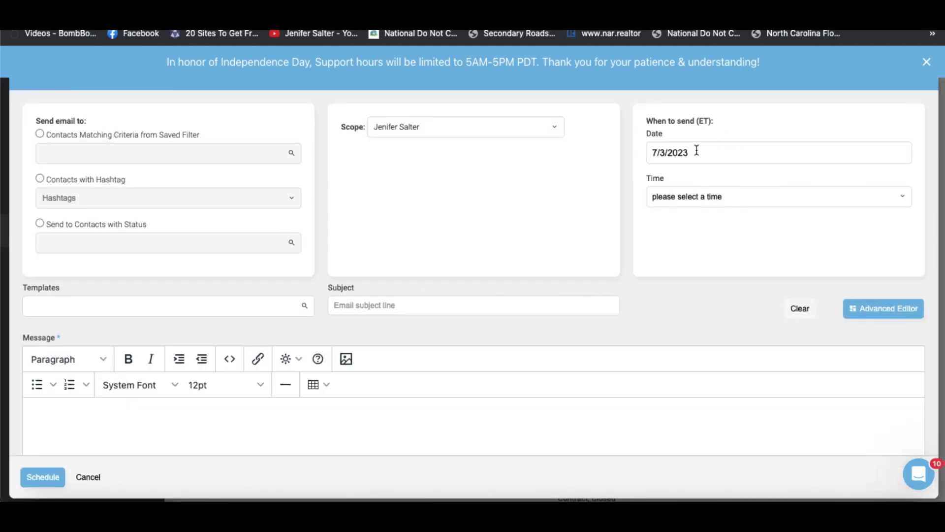
pyautogui.click(742, 154)
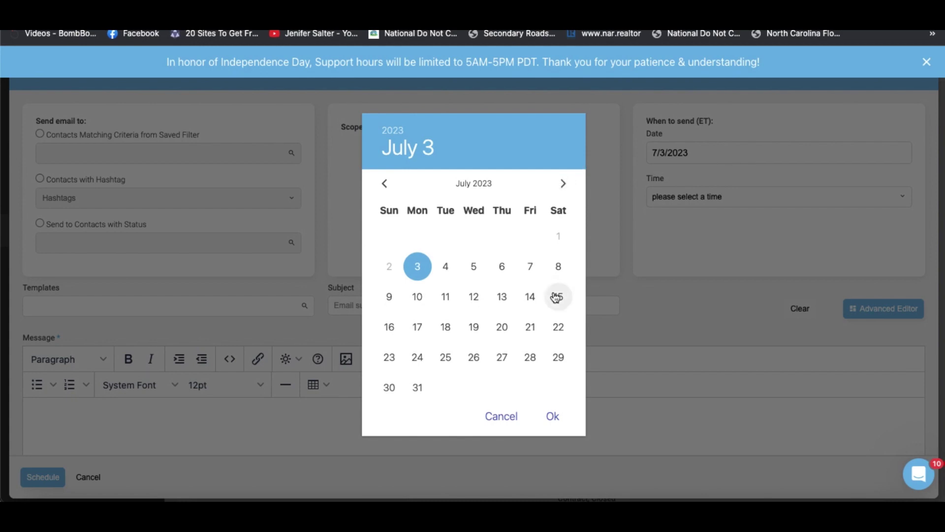
pyautogui.click(507, 301)
pyautogui.click(688, 197)
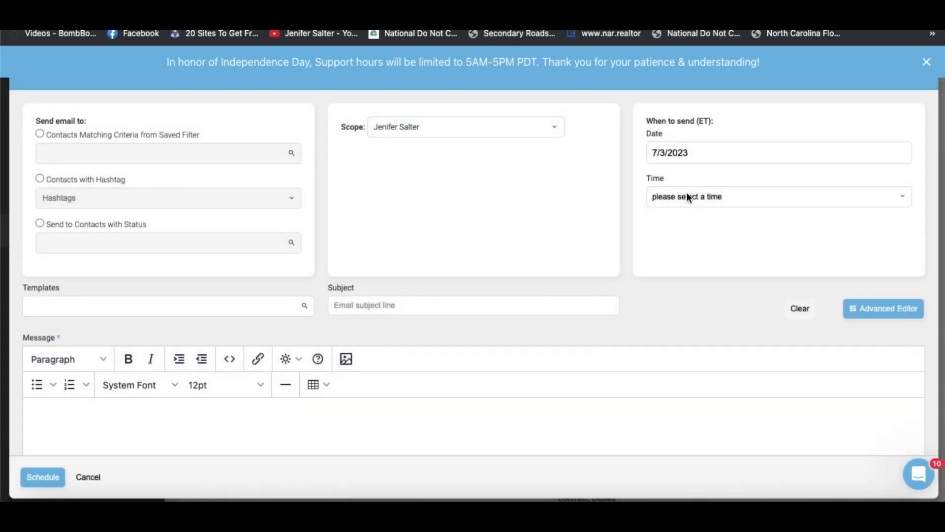
pyautogui.click(688, 193)
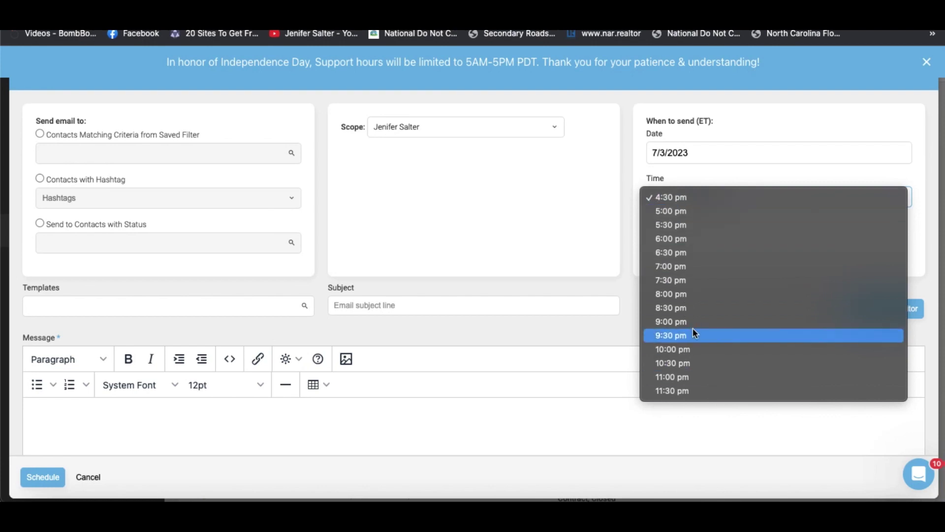
pyautogui.click(693, 152)
# - Set the send date to July 14, 2023 and the send time to 9:30 am
pyautogui.click(693, 153)
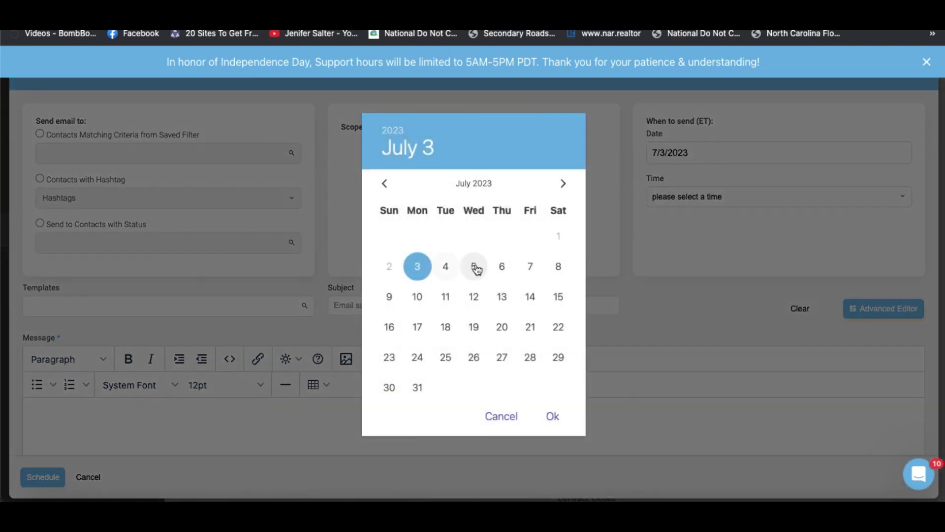
pyautogui.click(529, 297)
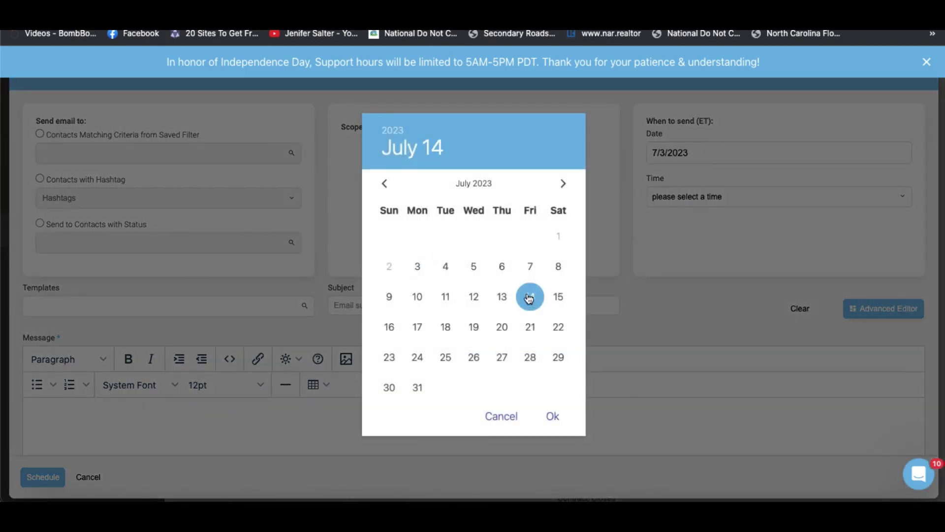
pyautogui.click(553, 418)
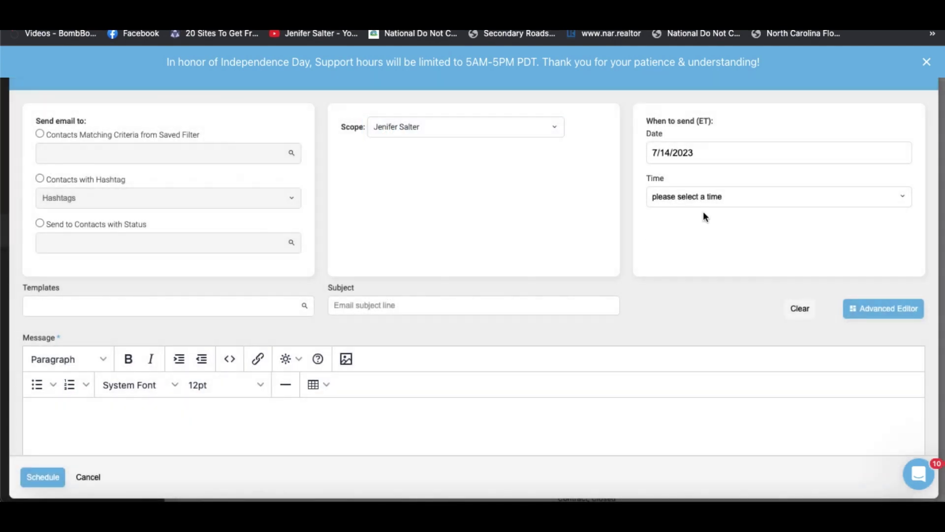
pyautogui.click(695, 197)
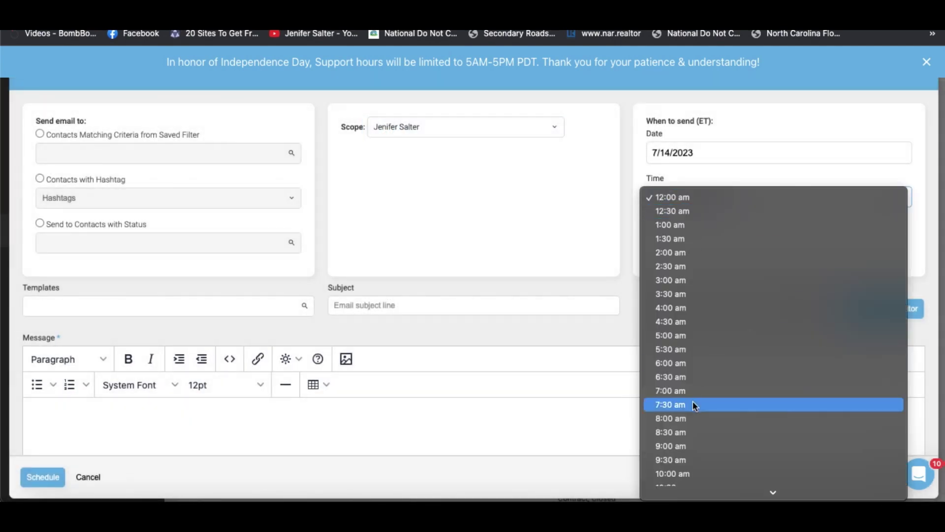
pyautogui.scroll(-5, 692, 401)
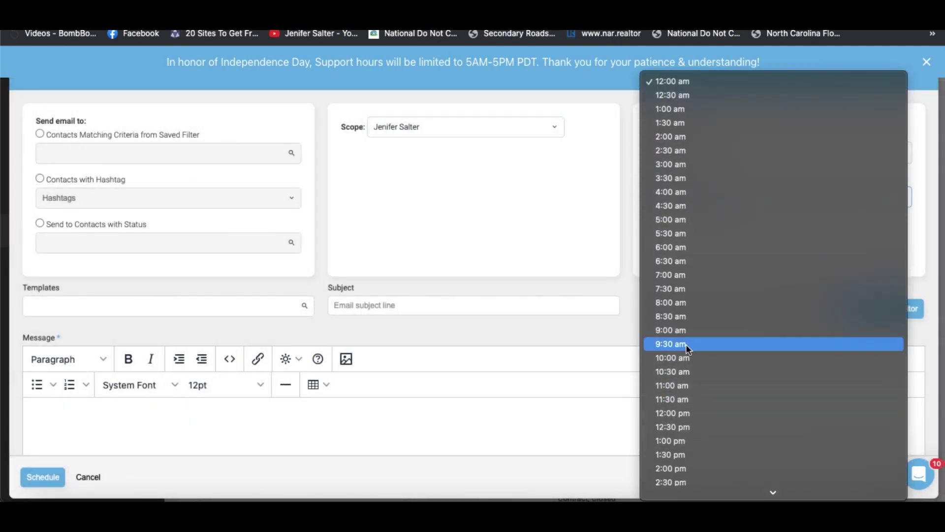
pyautogui.click(689, 349)
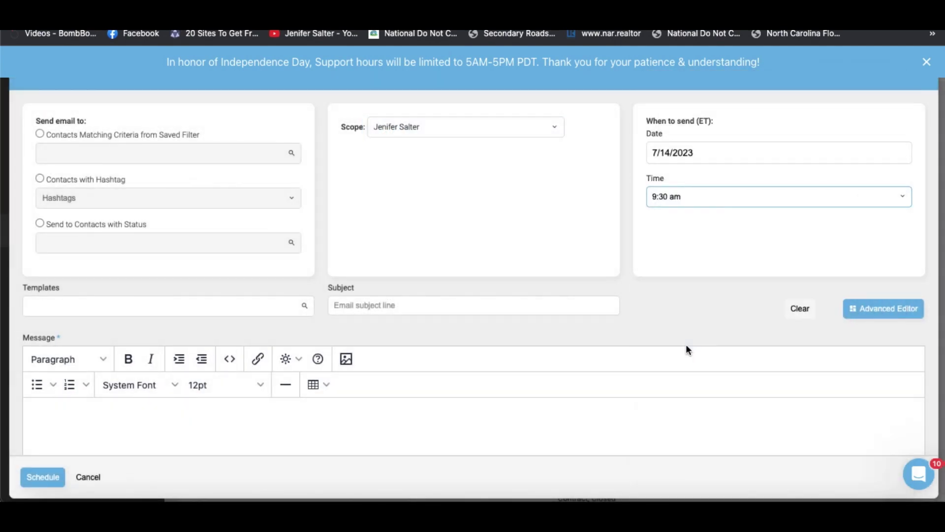
# - Switch the email to the Advanced Editor and enter the subject line Let's "Ketchup"!
pyautogui.click(883, 318)
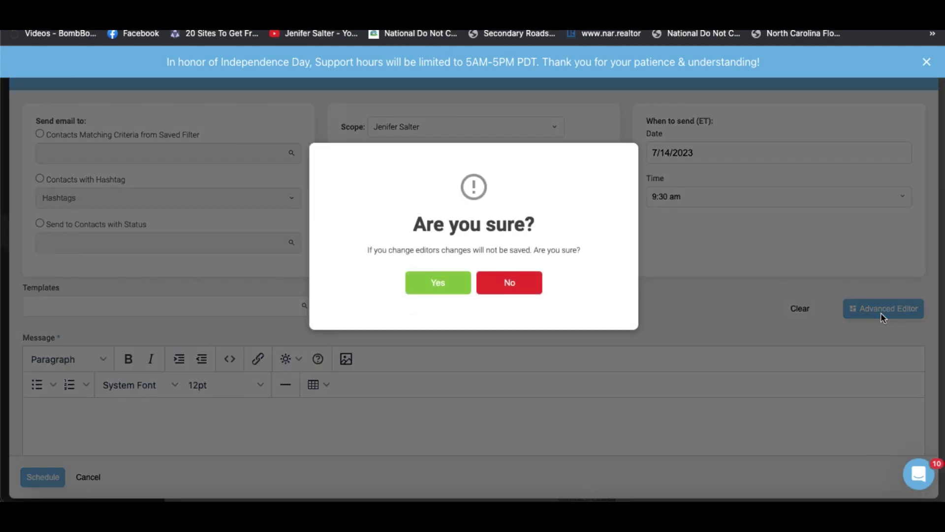
pyautogui.click(440, 284)
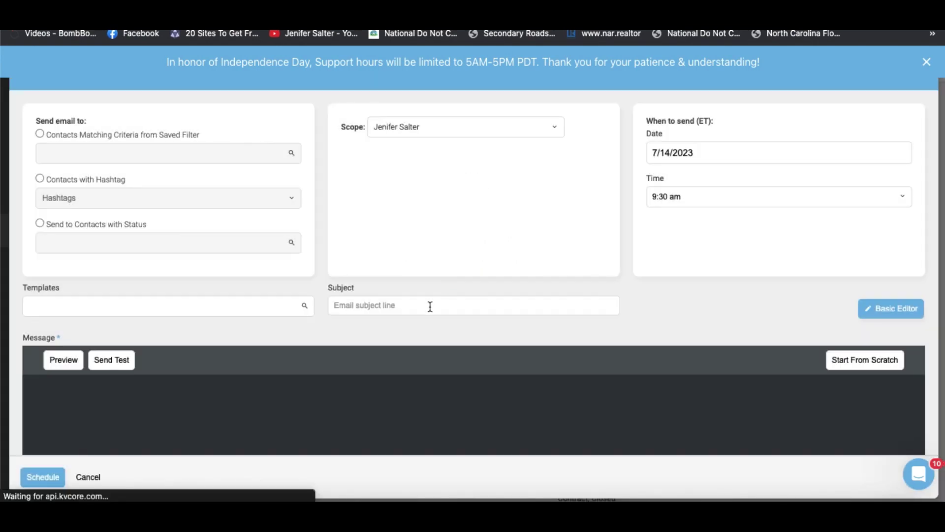
pyautogui.click(380, 306)
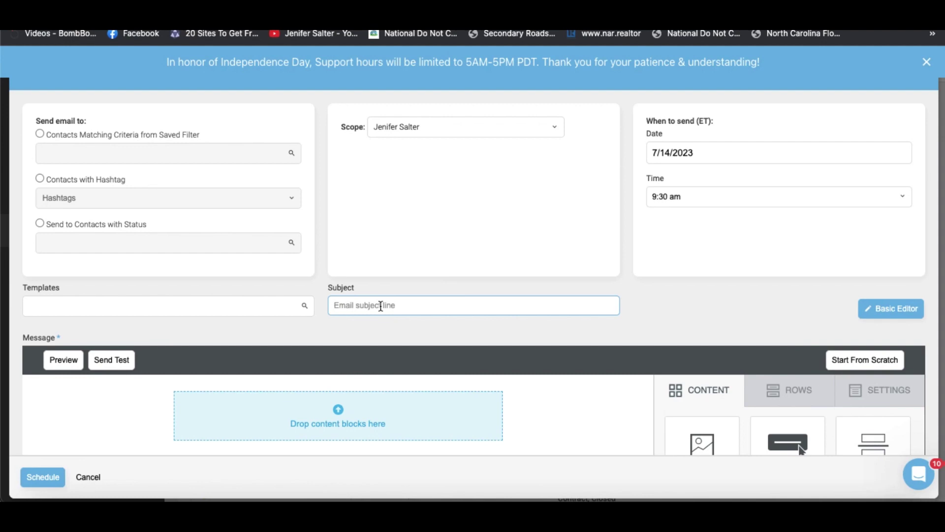
pyautogui.write('Let\'s "Ketchup"!')
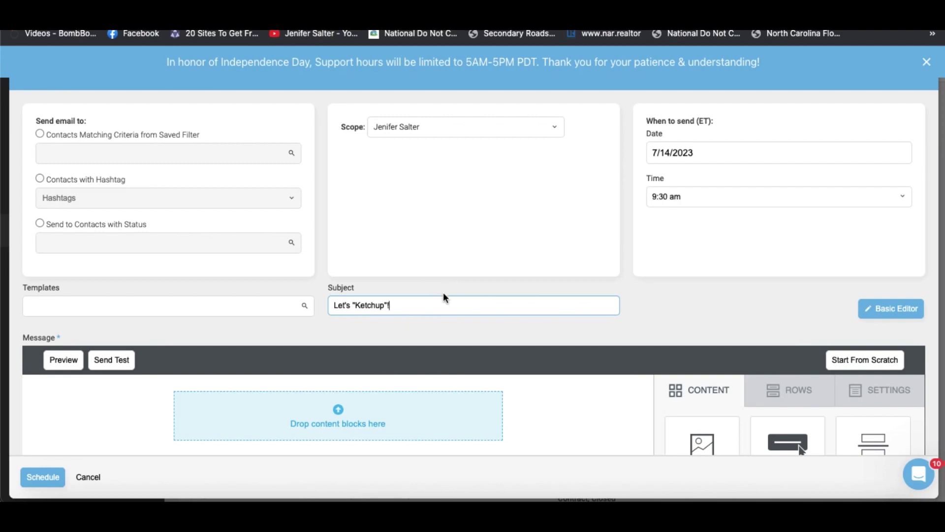
# - Add an image block at the top holding the LET'S TALK banner from the File manager
pyautogui.scroll(-5, 443, 298)
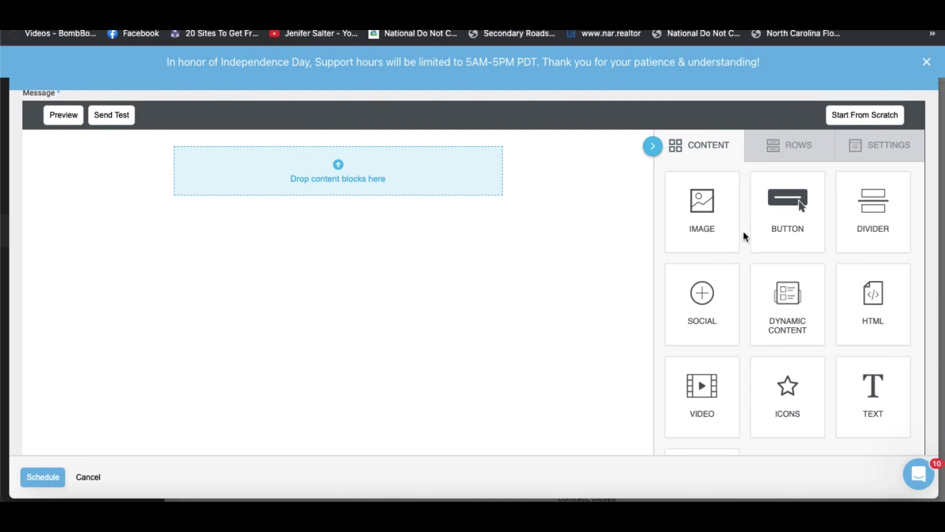
pyautogui.moveTo(708, 214); pyautogui.dragTo(376, 176)
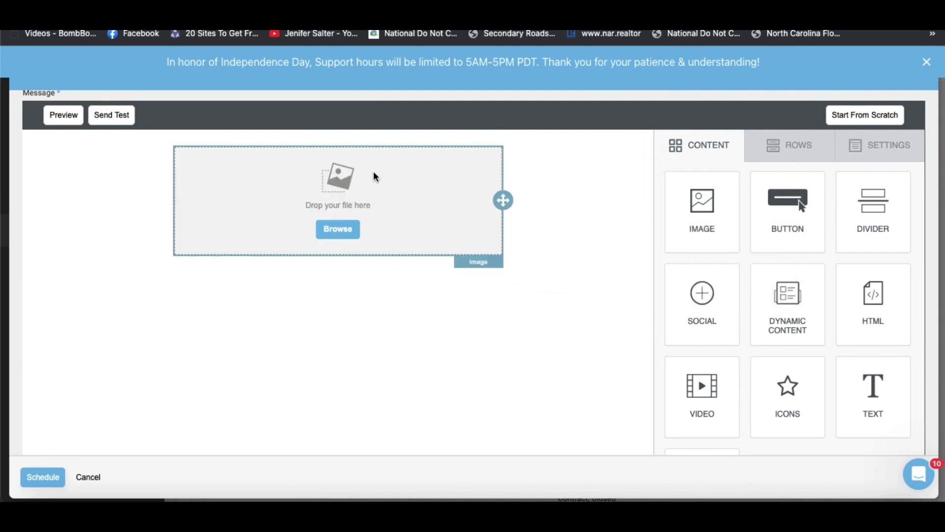
pyautogui.click(345, 230)
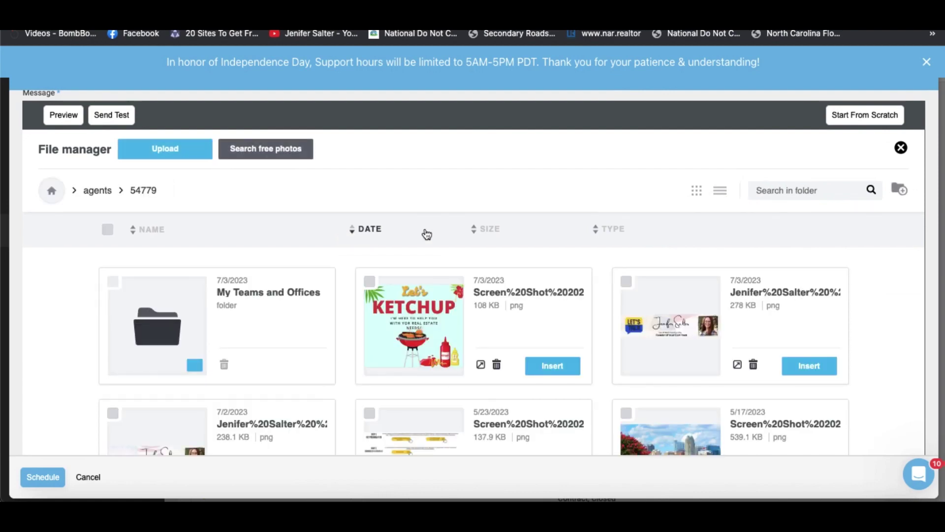
pyautogui.click(626, 281)
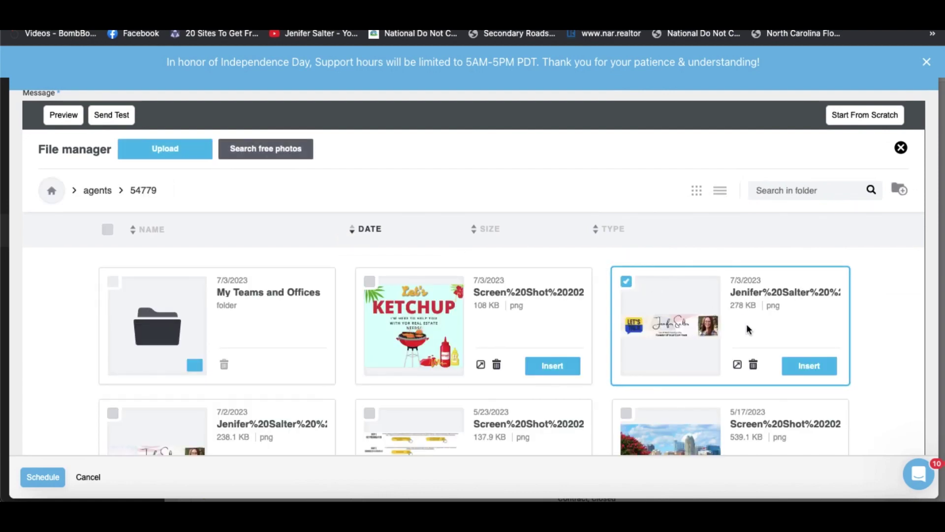
pyautogui.click(804, 369)
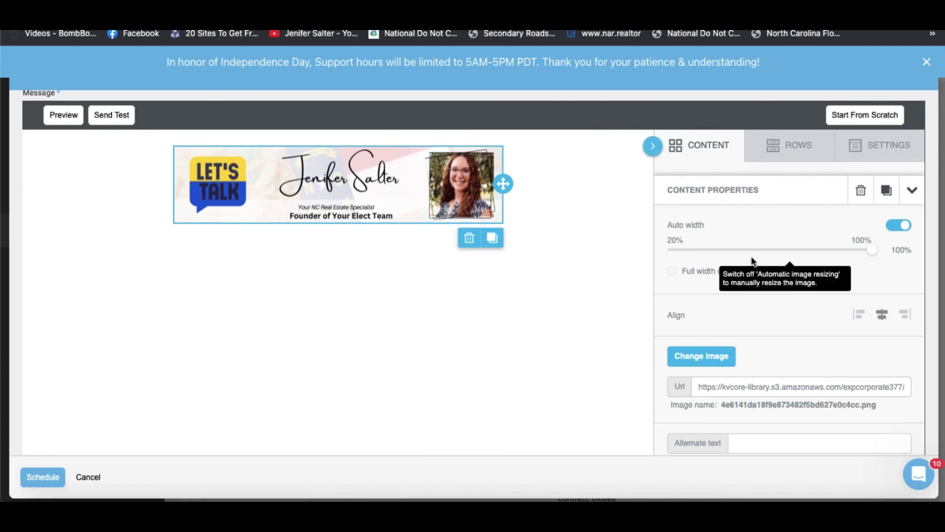
pyautogui.scroll(1, 744, 292)
pyautogui.scroll(1, 742, 288)
pyautogui.scroll(-2, 741, 288)
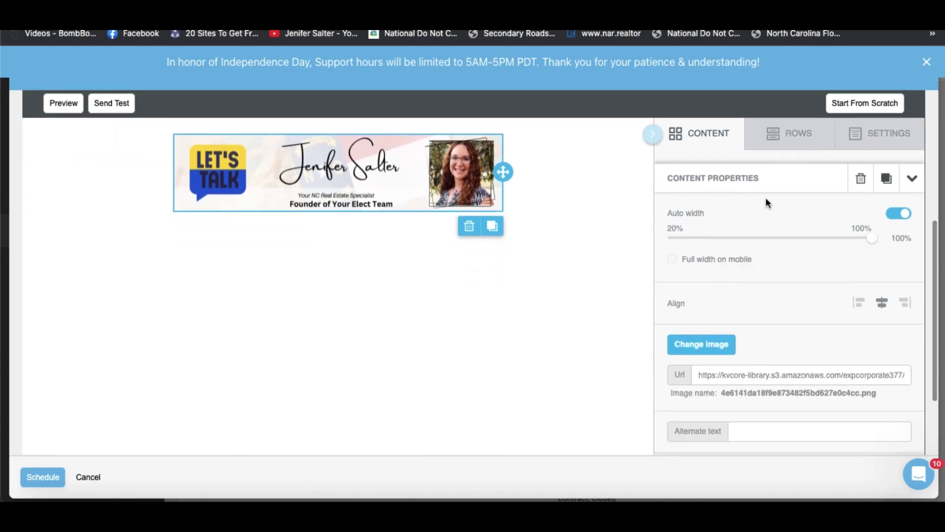
# - Widen the email's content area from 500px to 705px in Settings
pyautogui.click(869, 140)
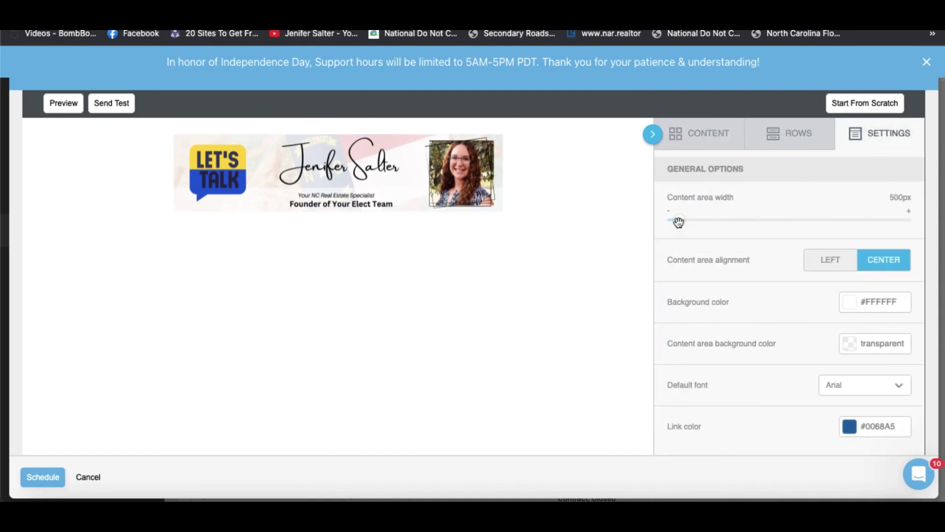
pyautogui.moveTo(679, 221); pyautogui.dragTo(794, 220)
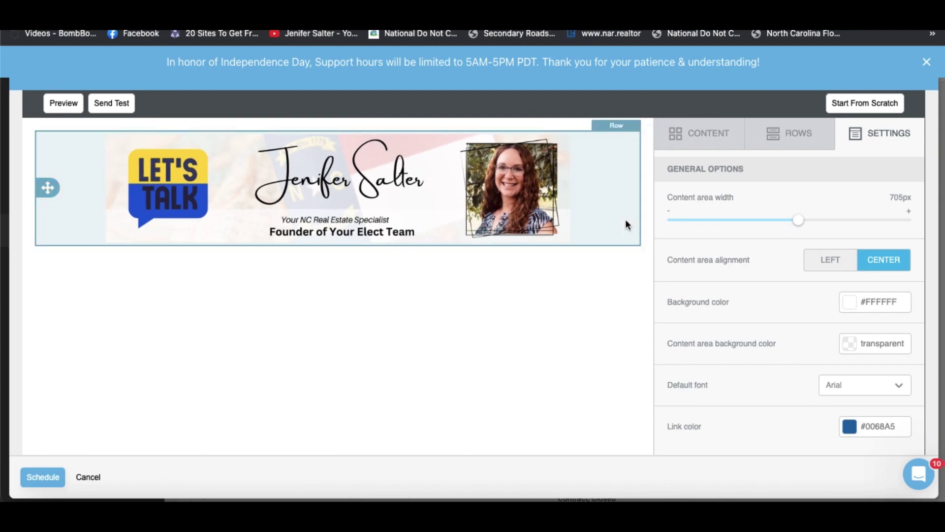
pyautogui.click(697, 143)
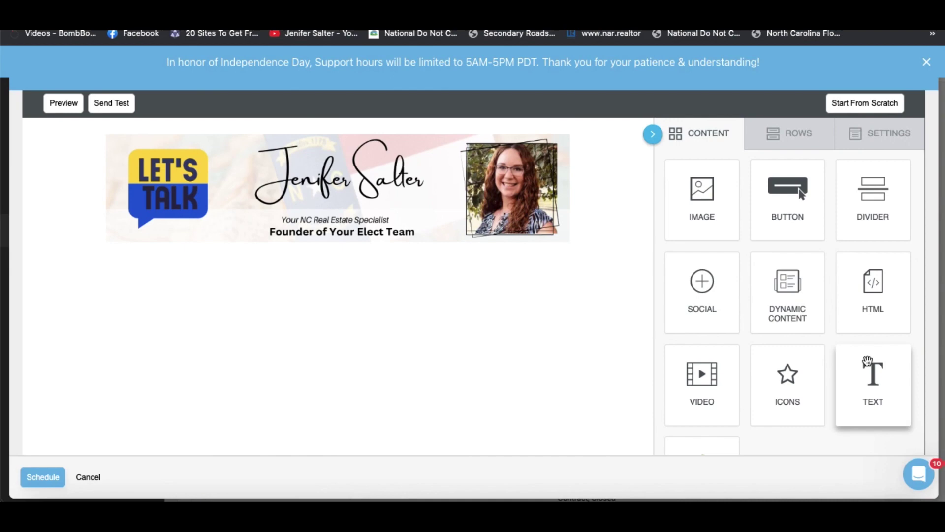
# - Add a text block under the banner and set its placeholder line to Montserrat 16px
pyautogui.moveTo(868, 374); pyautogui.dragTo(333, 245)
pyautogui.click(281, 253)
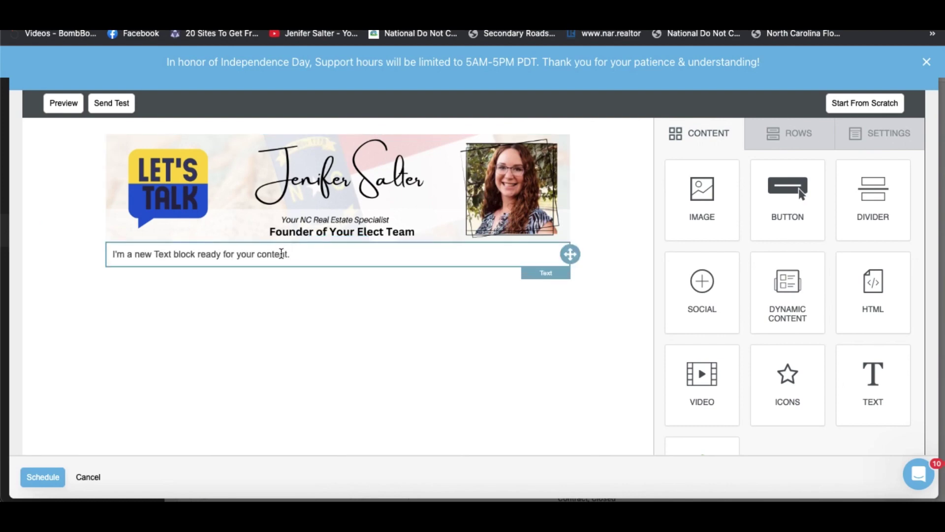
pyautogui.tripleClick(282, 254)
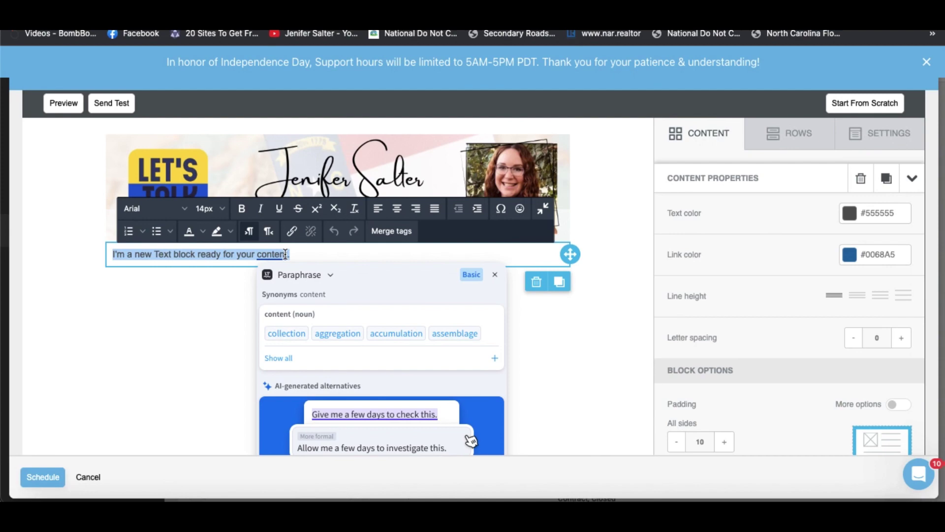
pyautogui.click(185, 211)
pyautogui.scroll(-2, 163, 361)
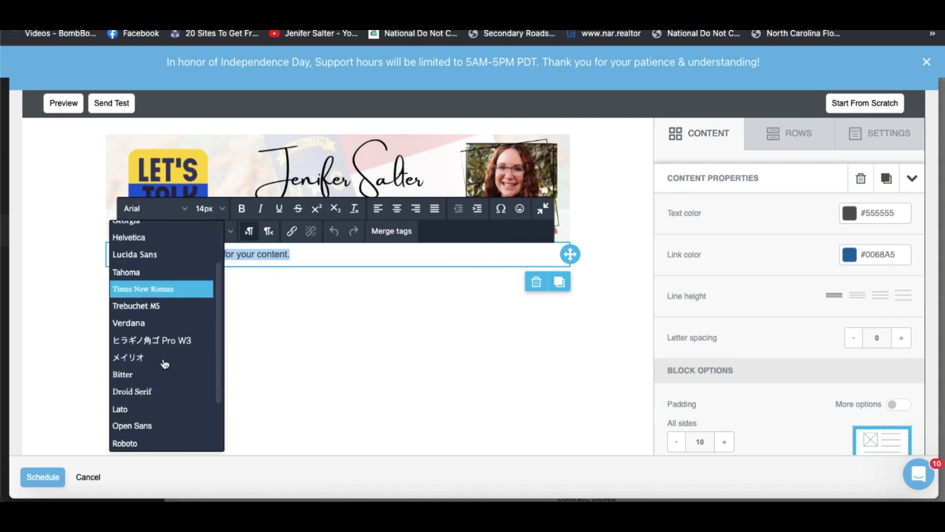
pyautogui.scroll(-4, 164, 369)
pyautogui.click(151, 389)
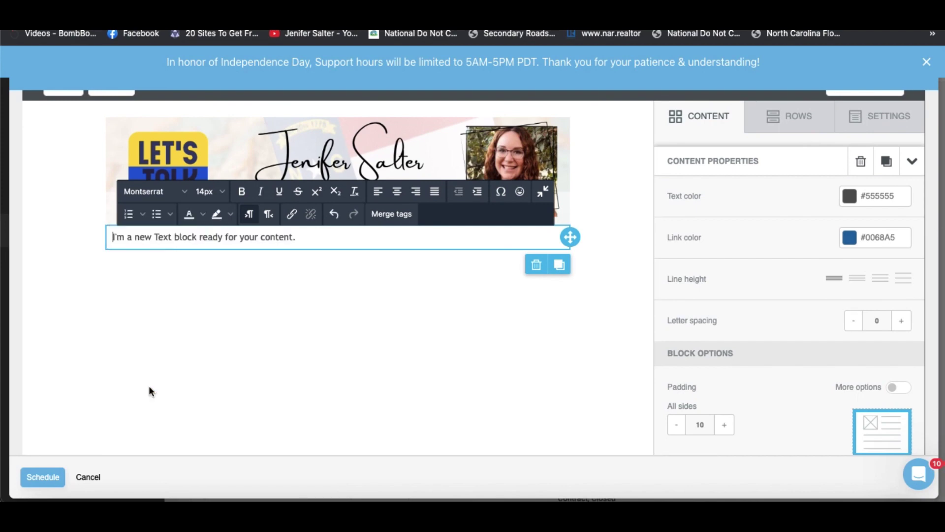
pyautogui.click(222, 191)
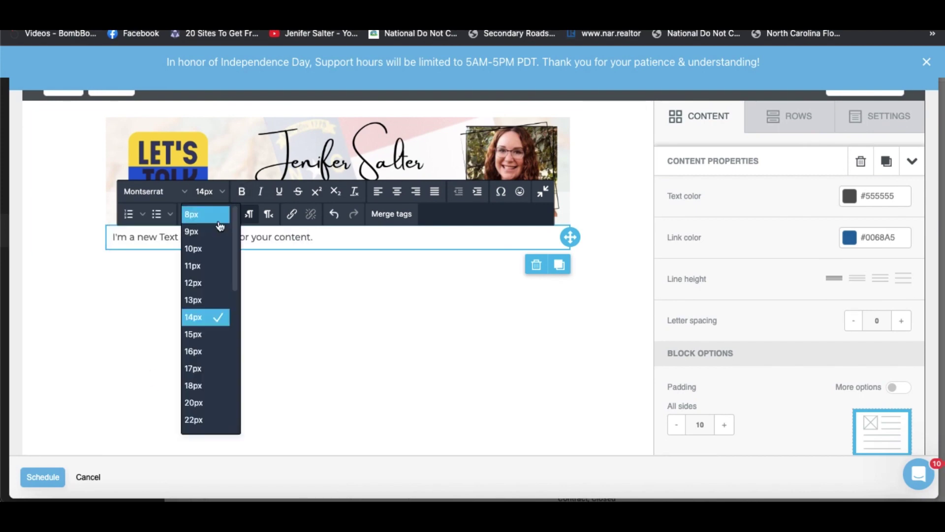
pyautogui.click(196, 351)
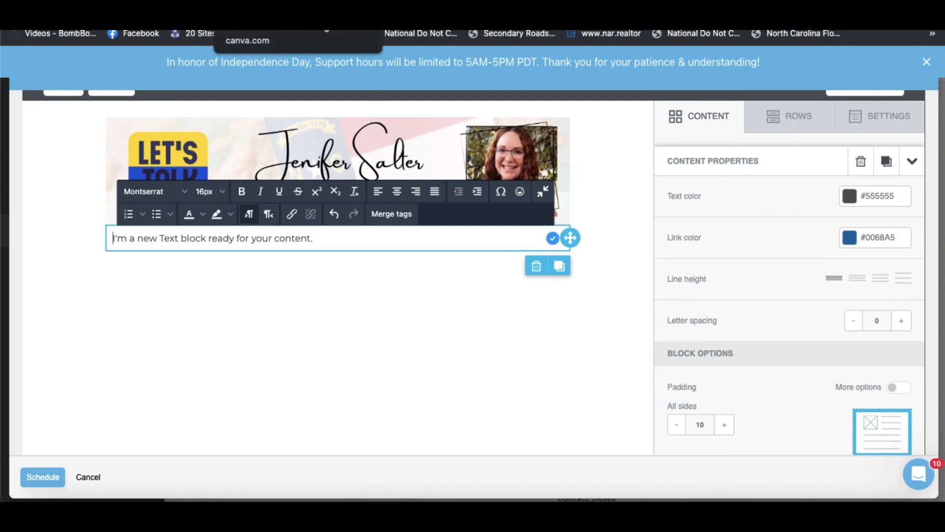
# - Copy all four paragraphs of email text from the Canva document
pyautogui.click(276, 15)
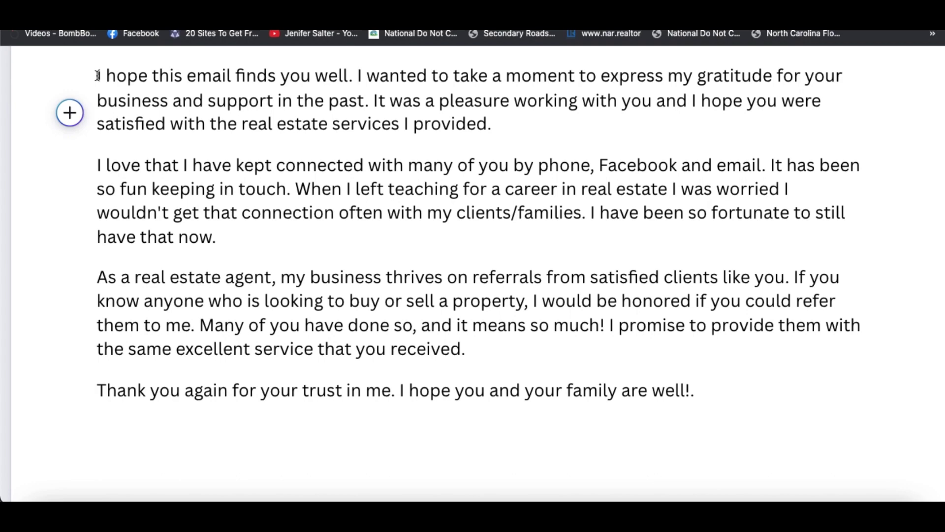
pyautogui.moveTo(98, 75); pyautogui.dragTo(704, 379)
pyautogui.hotkey('ctrl', 'c')
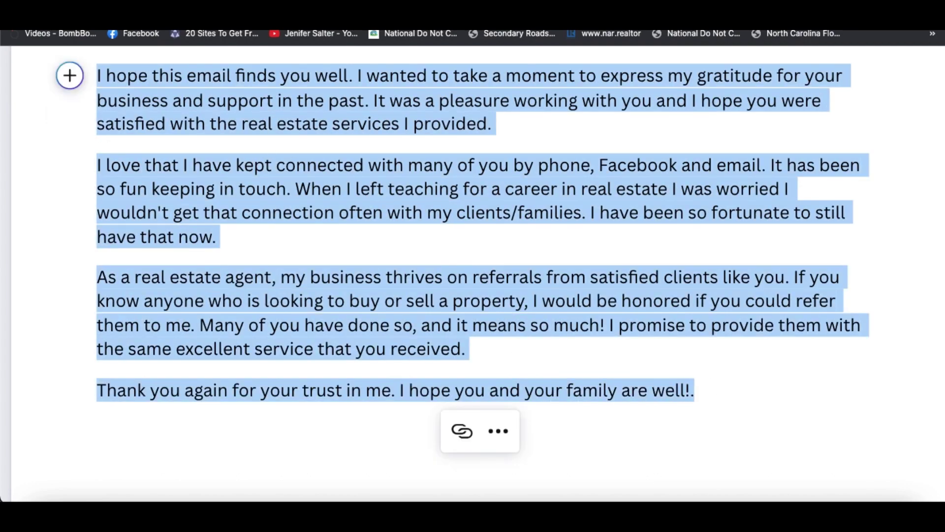
pyautogui.hotkey('ctrl', 'Tab')
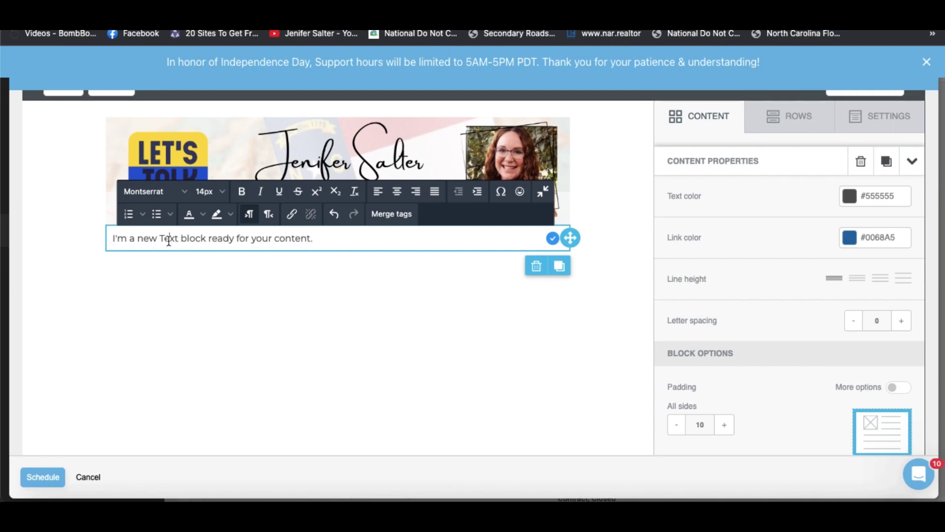
# - Paste the referral email over the placeholder, making the body black with wider line spacing
pyautogui.tripleClick(168, 240)
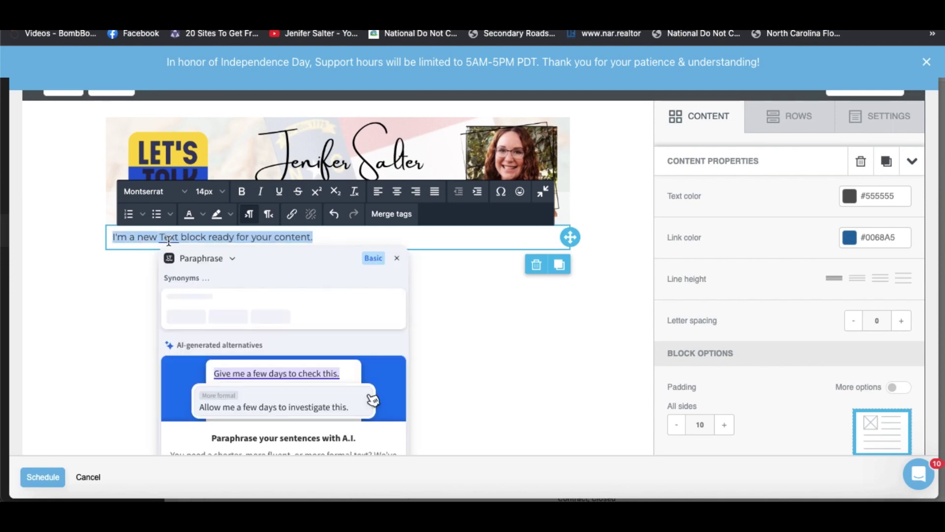
pyautogui.hotkey('ctrl', 'v')
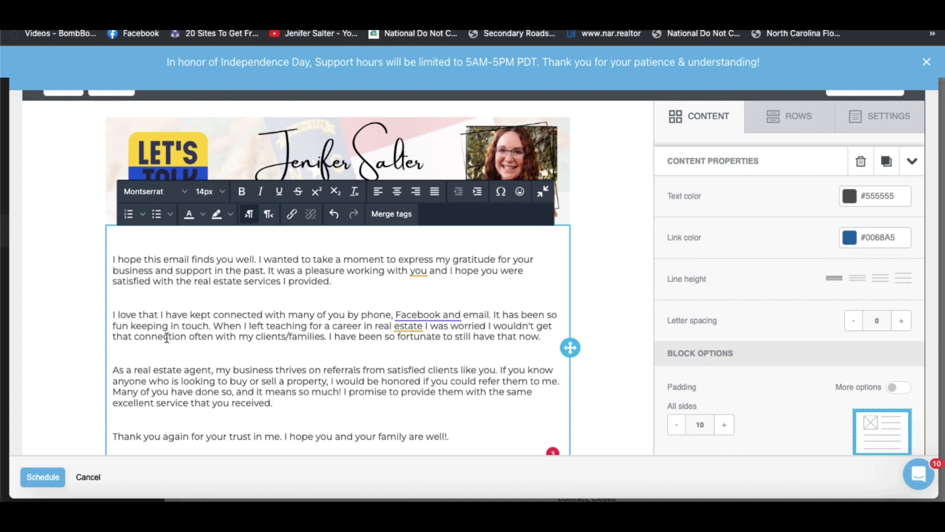
pyautogui.moveTo(113, 260); pyautogui.dragTo(452, 437)
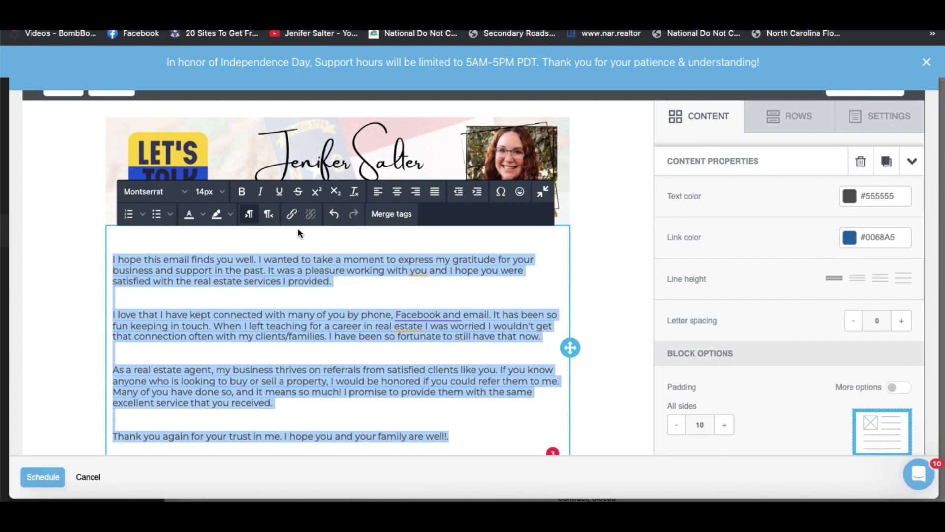
pyautogui.click(203, 215)
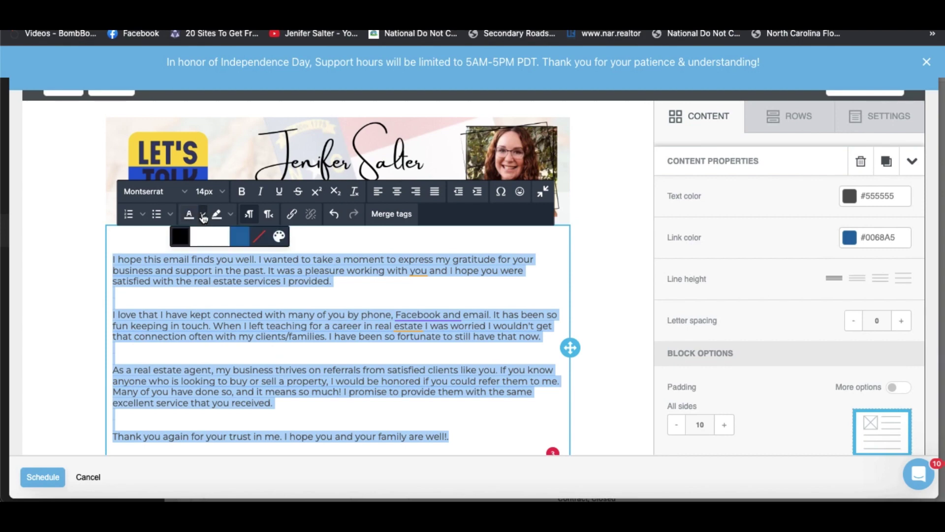
pyautogui.click(181, 237)
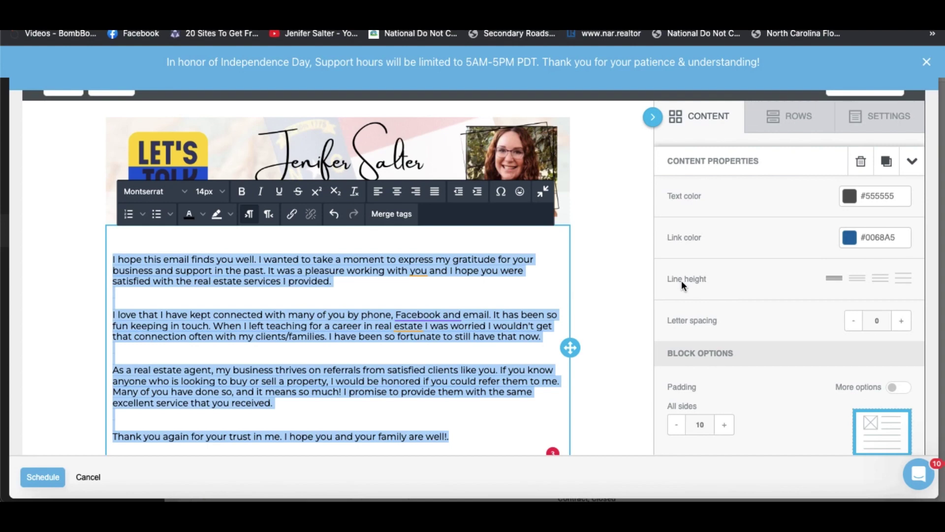
pyautogui.click(859, 282)
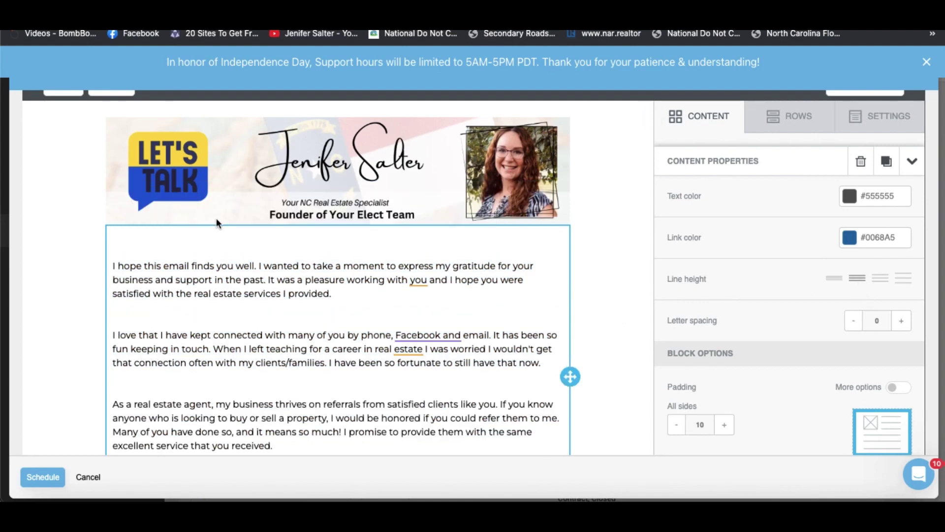
pyautogui.click(121, 244)
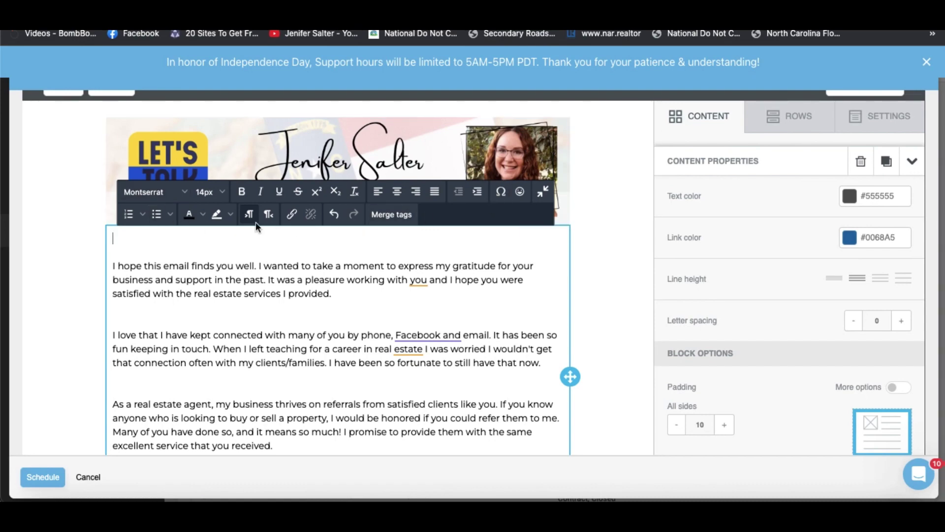
# - Insert a {first_name}, merge-tag greeting on the top line and apply the text colour
pyautogui.click(393, 215)
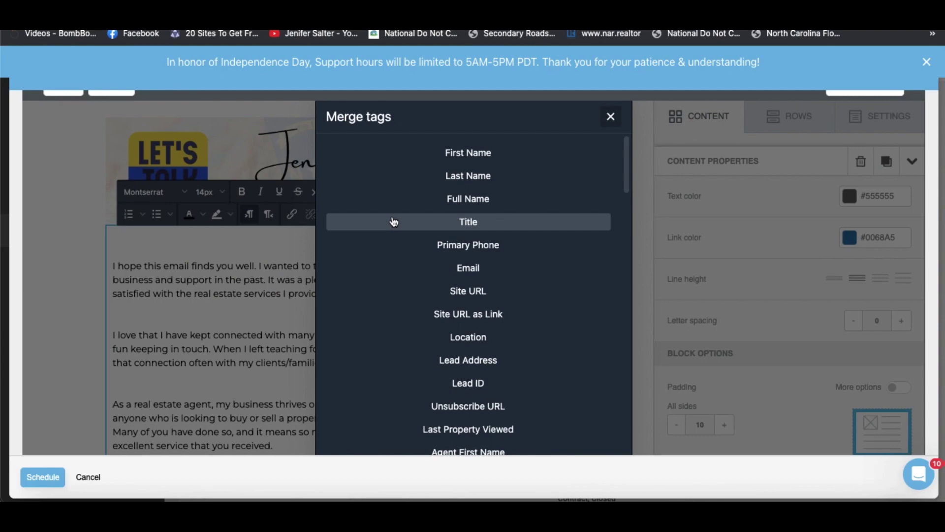
pyautogui.click(468, 153)
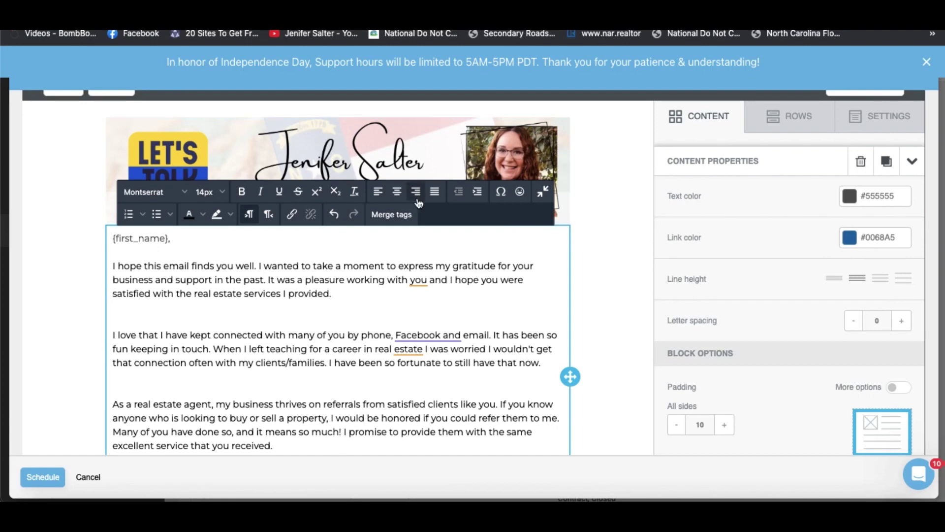
pyautogui.moveTo(170, 239); pyautogui.dragTo(110, 234)
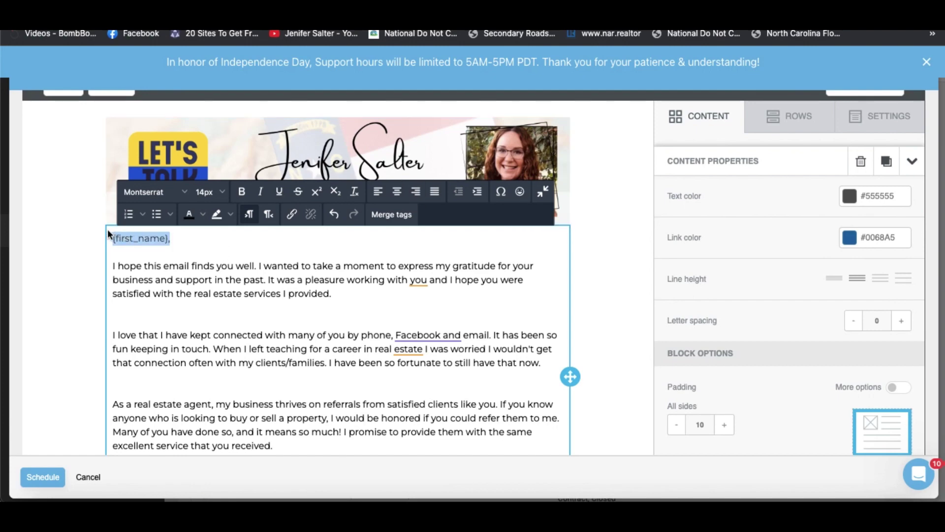
pyautogui.click(190, 216)
pyautogui.scroll(-3, 479, 382)
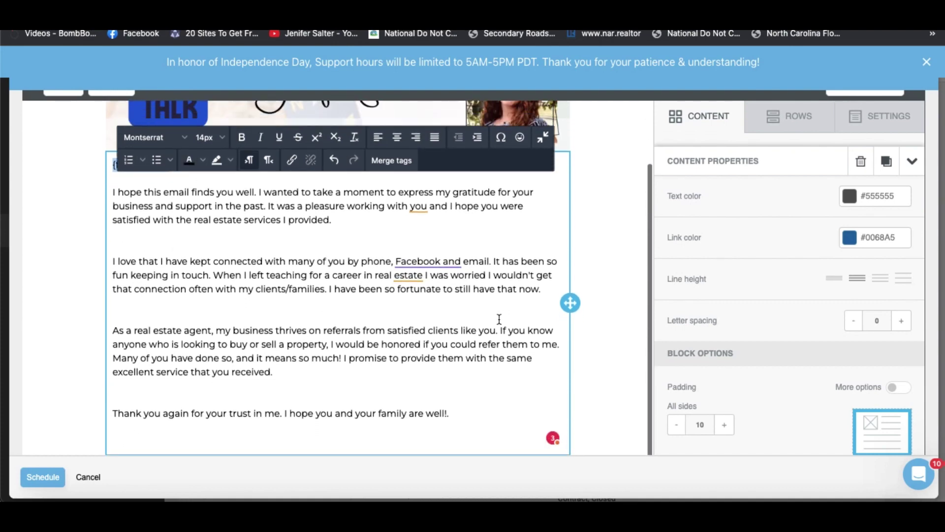
pyautogui.scroll(-4, 499, 319)
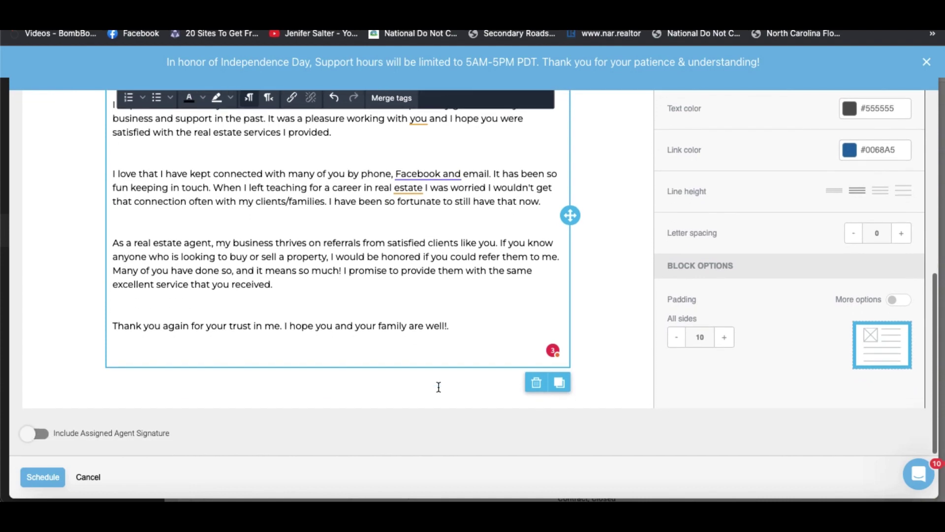
pyautogui.scroll(2, 439, 387)
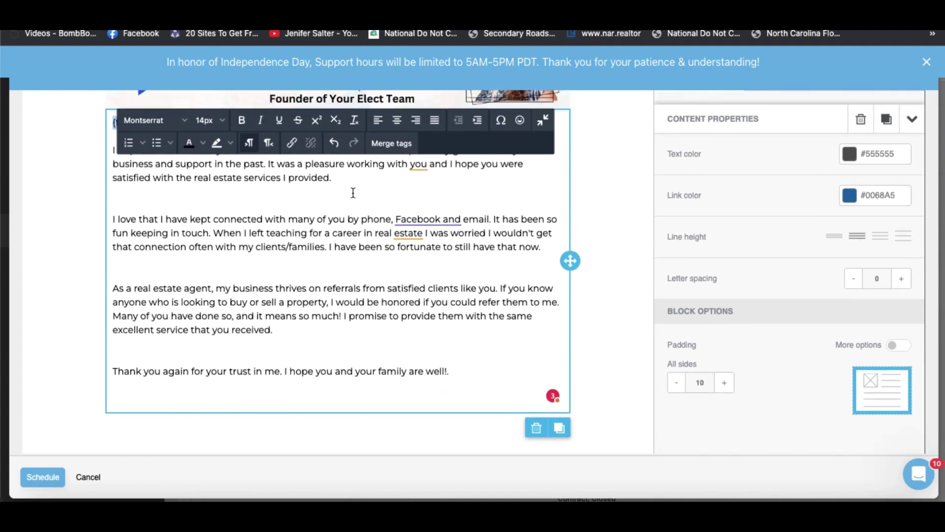
pyautogui.scroll(3, 297, 334)
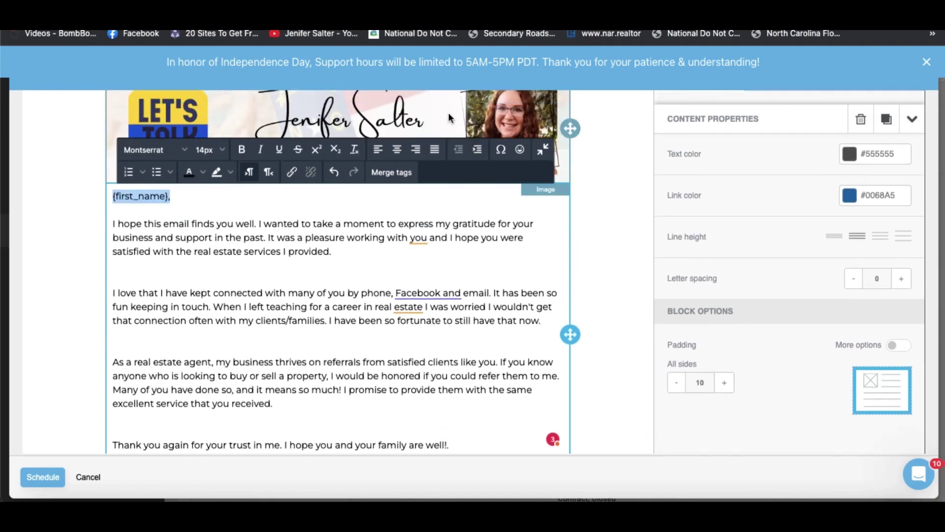
pyautogui.scroll(-1, 418, 313)
pyautogui.scroll(-3, 419, 314)
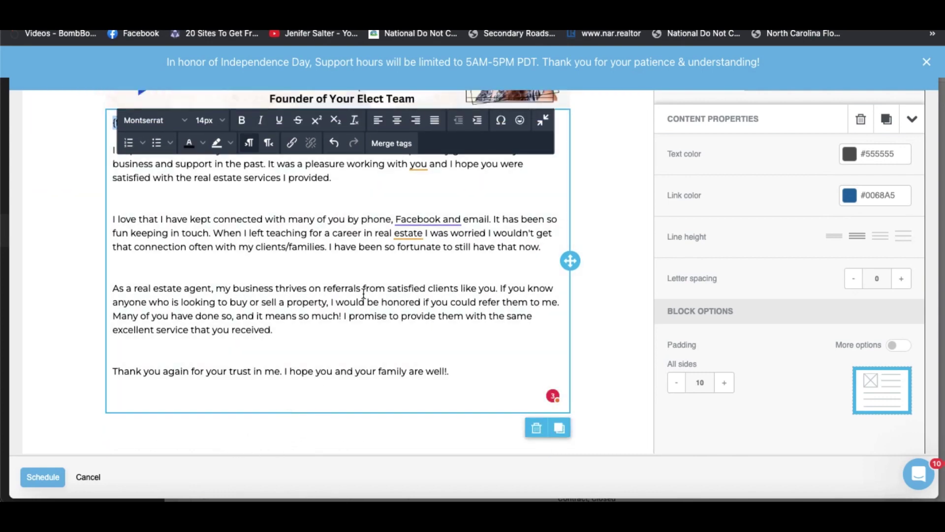
pyautogui.scroll(10, 363, 294)
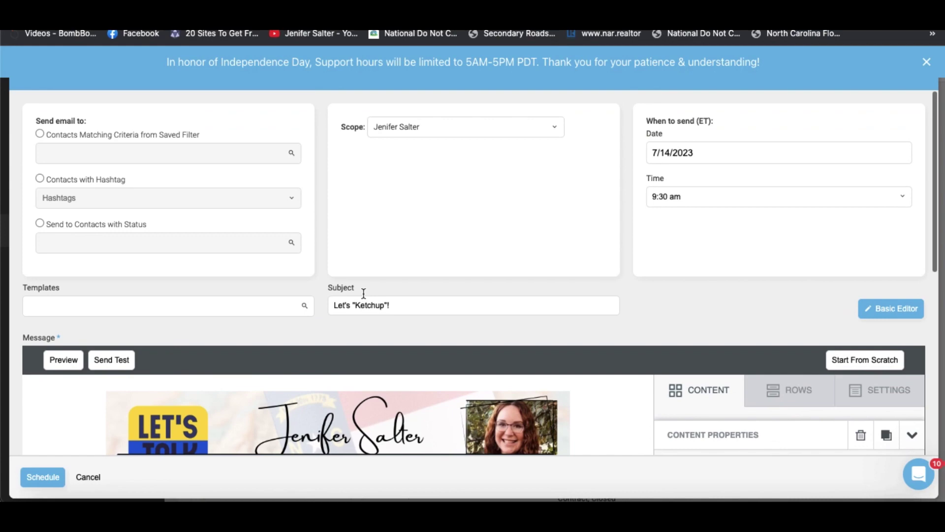
pyautogui.scroll(-3, 363, 294)
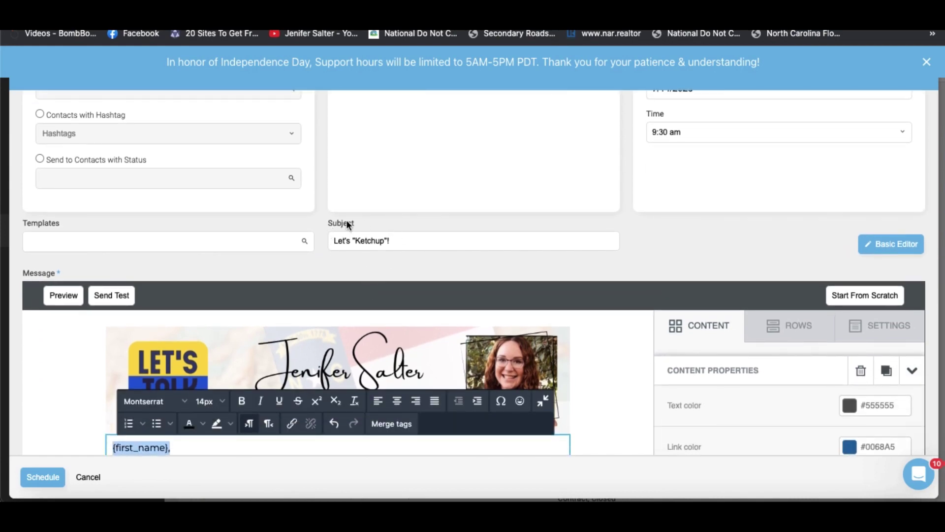
pyautogui.scroll(-6, 384, 336)
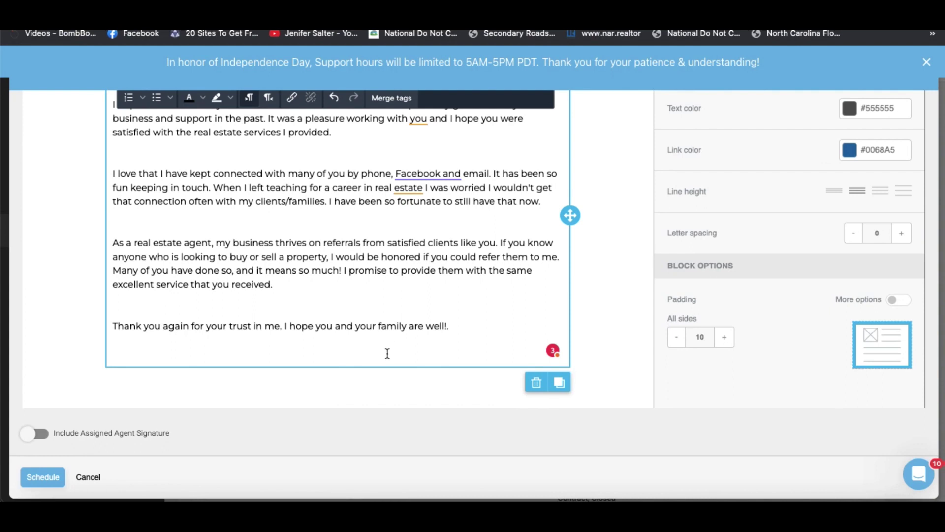
# - Place an Image content block in the email below the closing paragraph
pyautogui.scroll(5, 692, 232)
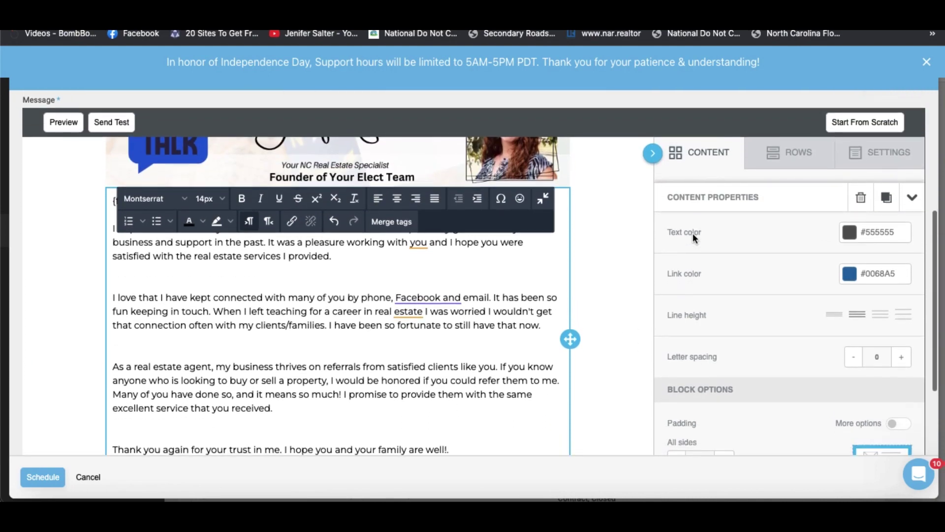
pyautogui.scroll(-2, 692, 232)
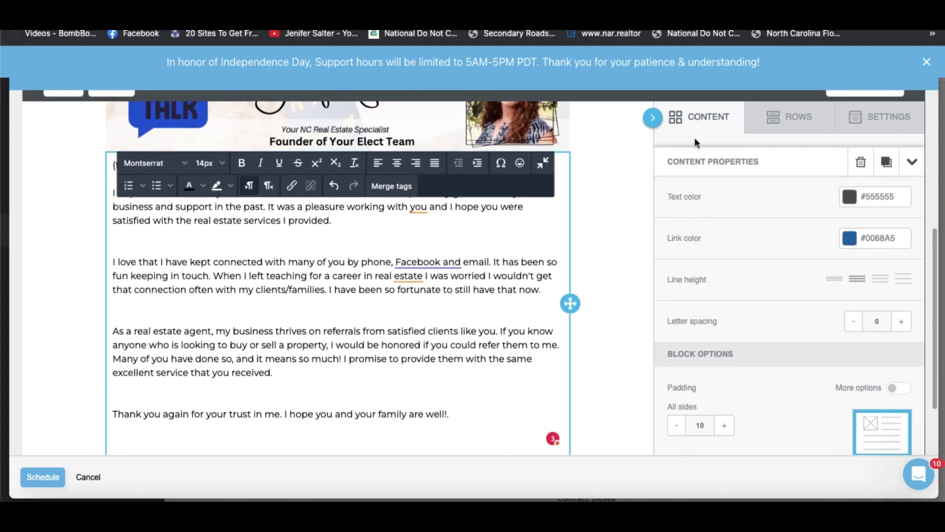
pyautogui.click(698, 119)
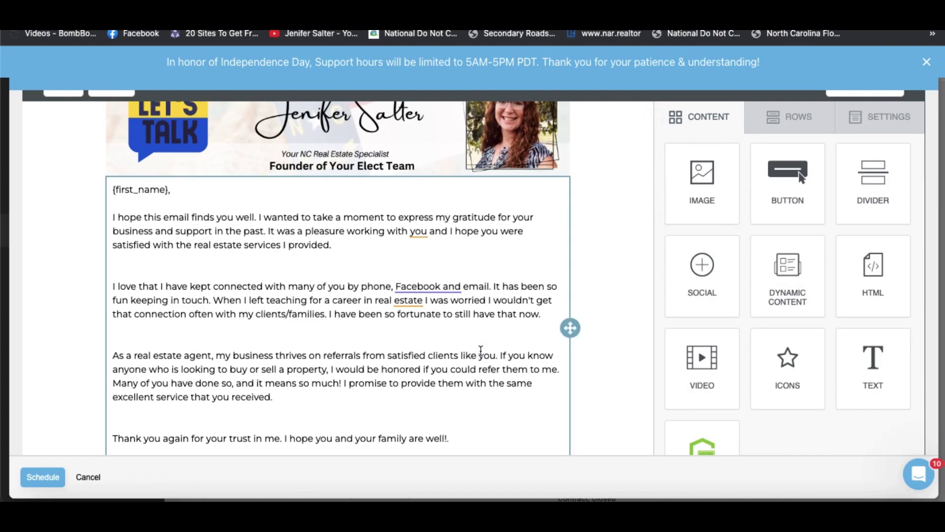
pyautogui.scroll(-1, 481, 351)
pyautogui.scroll(-2, 481, 351)
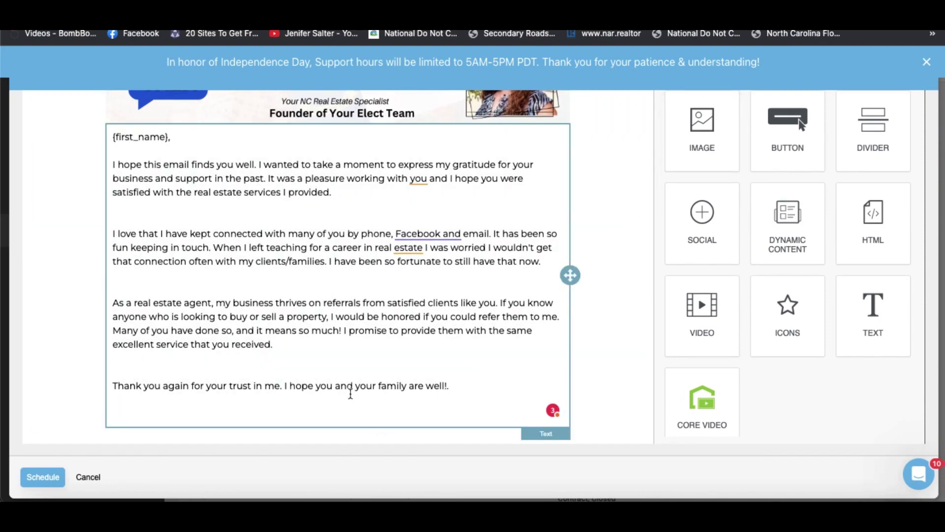
pyautogui.moveTo(700, 146); pyautogui.dragTo(338, 428)
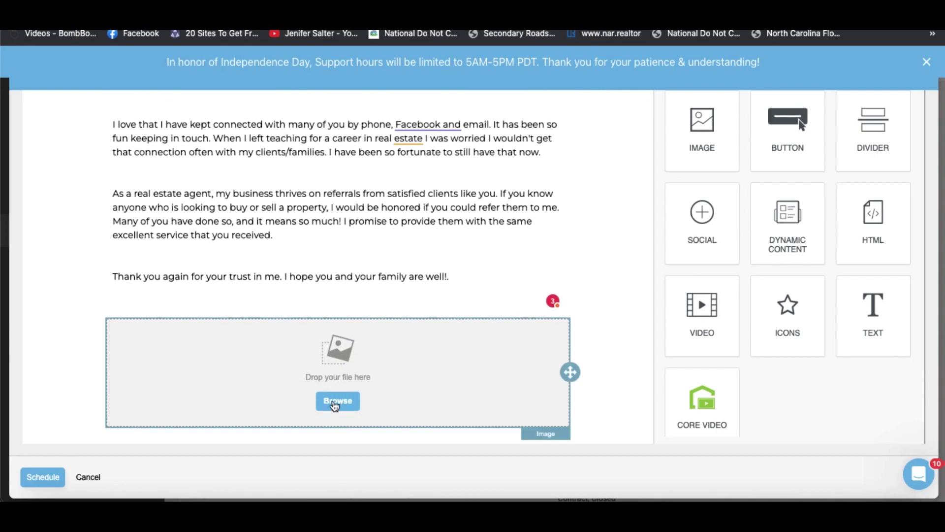
# - Fill the new image block with the Let's KETCHUP graphic from the file manager
pyautogui.click(334, 400)
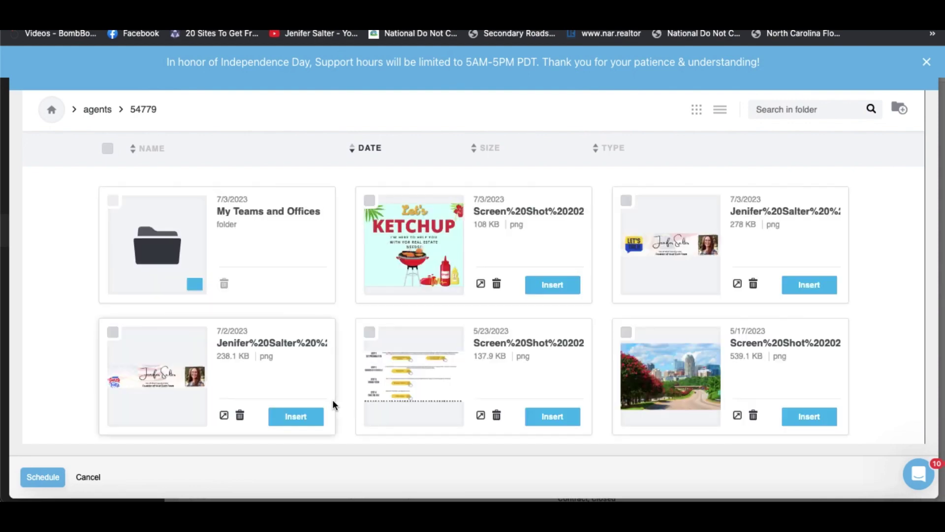
pyautogui.click(525, 290)
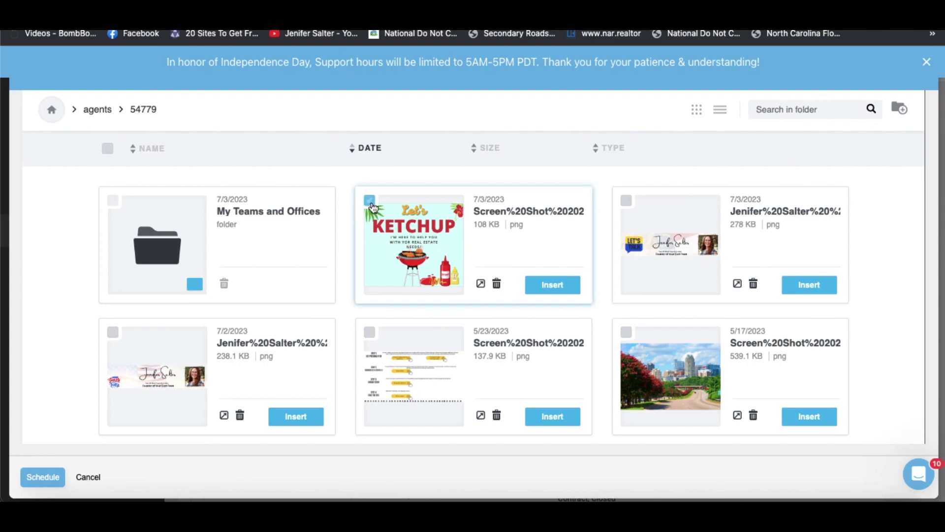
pyautogui.click(546, 290)
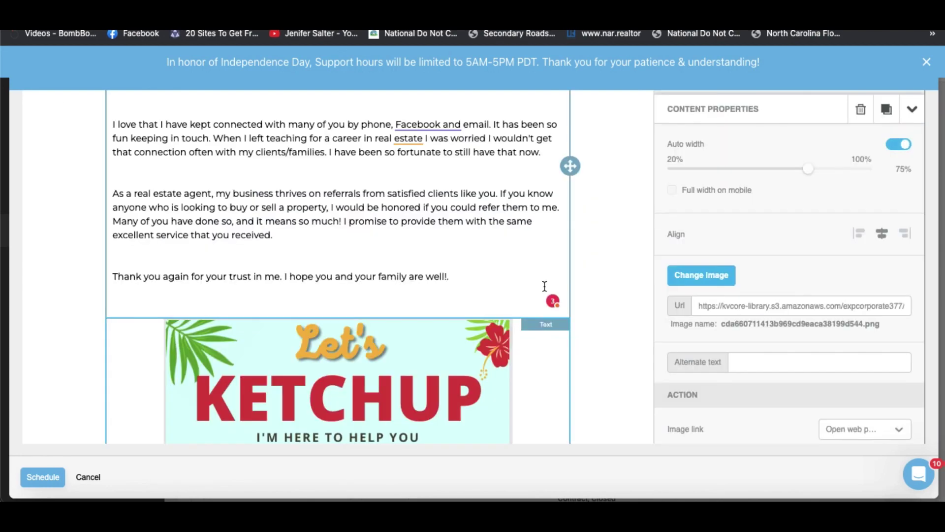
pyautogui.scroll(-3, 433, 344)
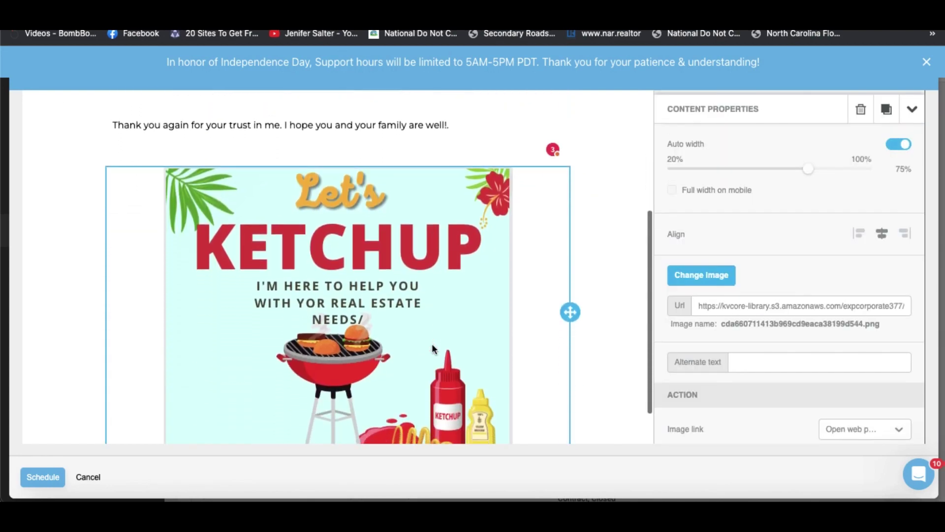
pyautogui.scroll(-1, 432, 347)
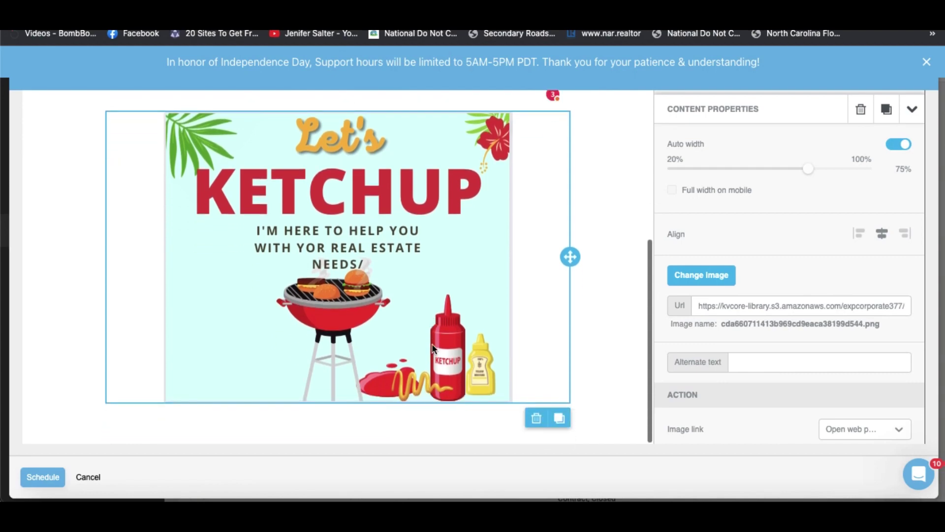
pyautogui.scroll(5, 434, 348)
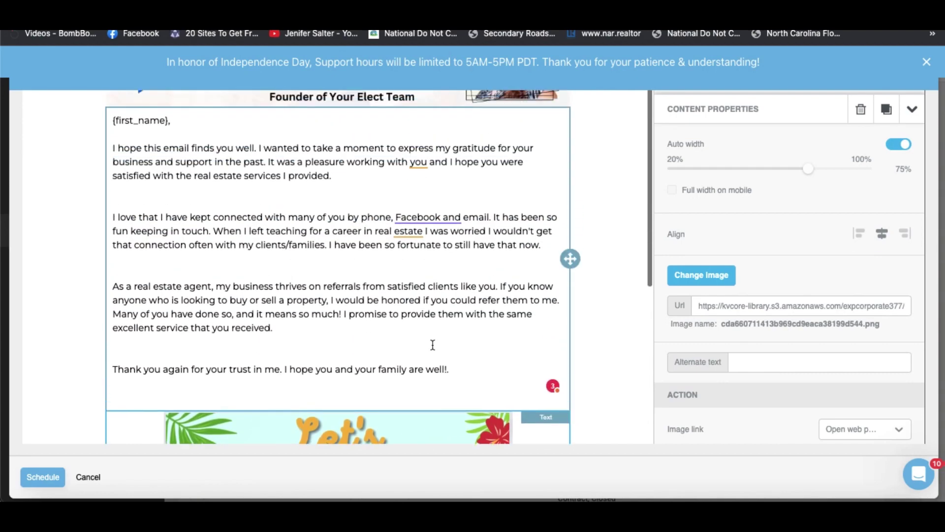
pyautogui.scroll(-3, 432, 345)
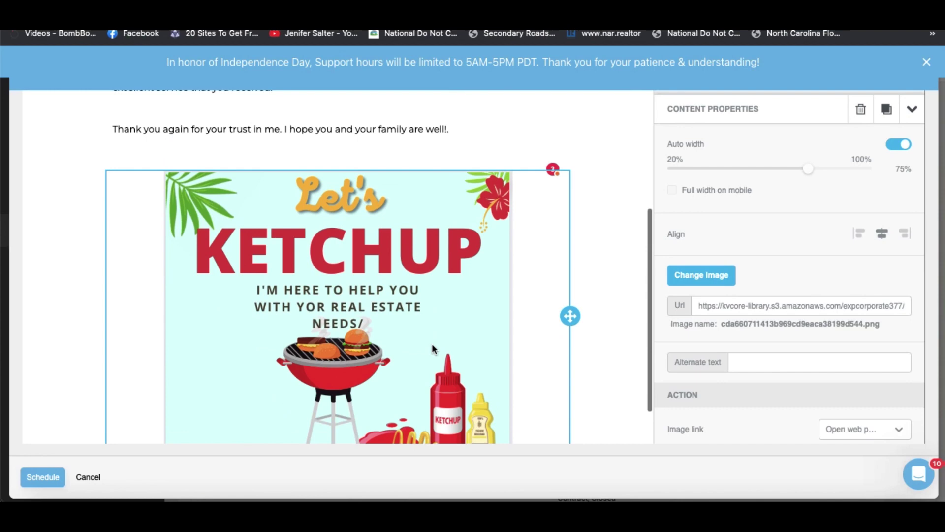
pyautogui.scroll(-2, 432, 344)
pyautogui.scroll(-1, 432, 344)
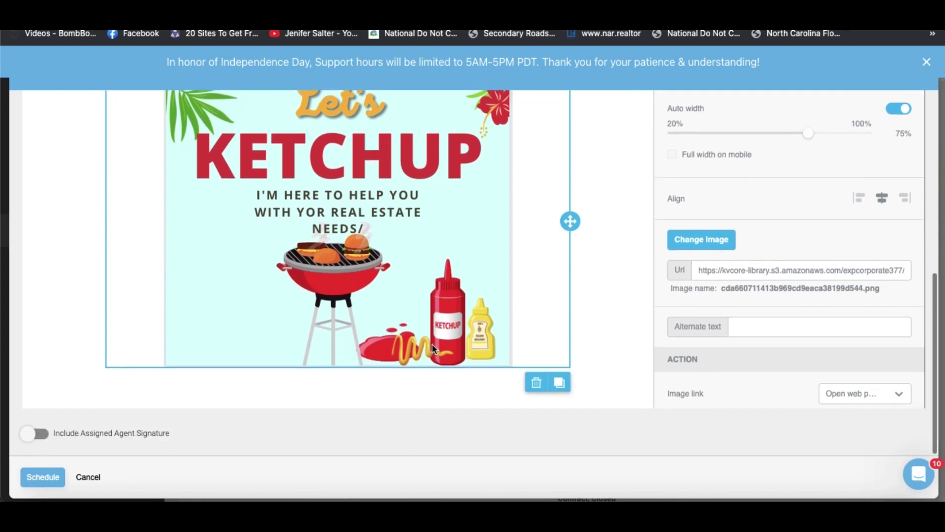
# - Include the assigned agent's signature in the email
pyautogui.click(42, 435)
pyautogui.scroll(-5, 562, 318)
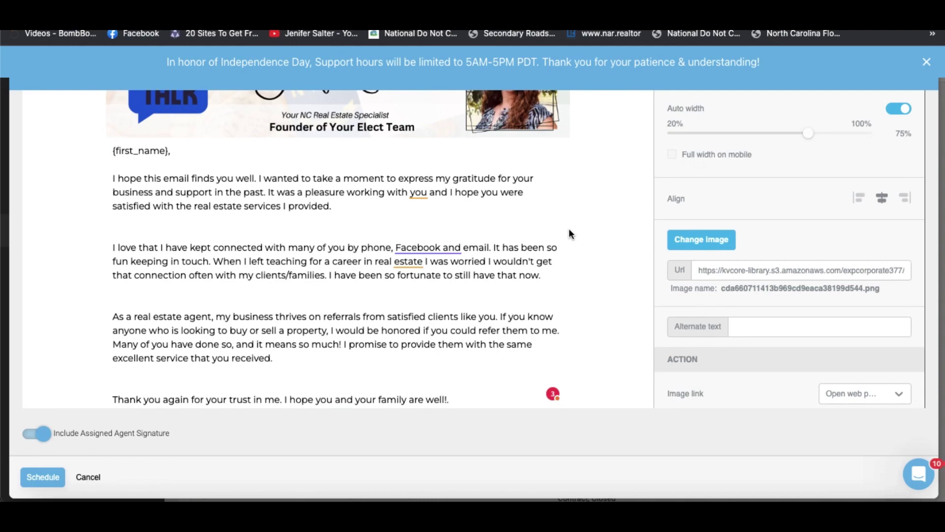
pyautogui.scroll(3, 566, 229)
pyautogui.scroll(1, 559, 232)
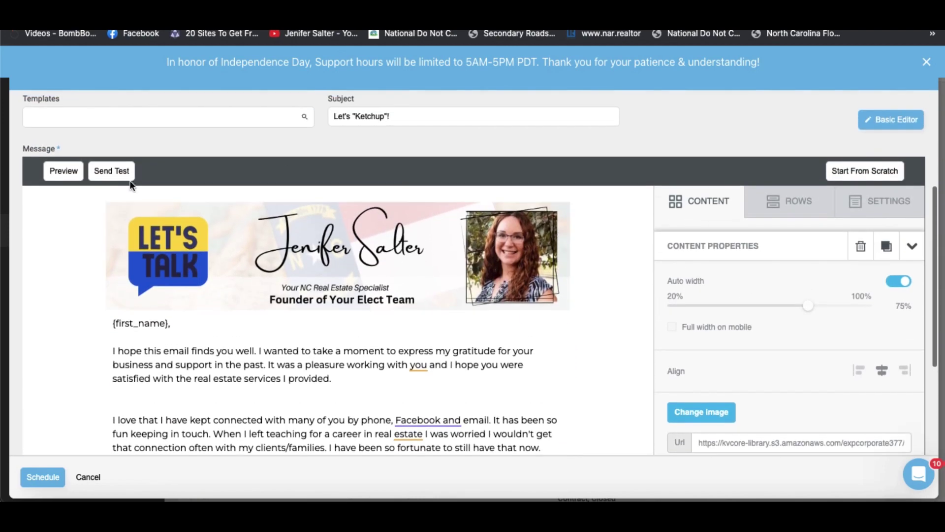
# - Review the email in desktop preview and send a test copy
pyautogui.click(69, 175)
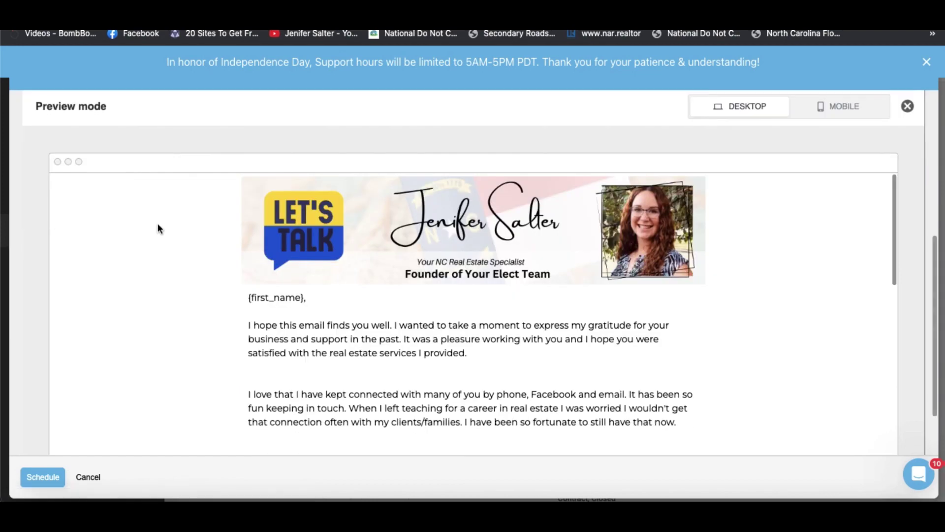
pyautogui.scroll(-7, 158, 224)
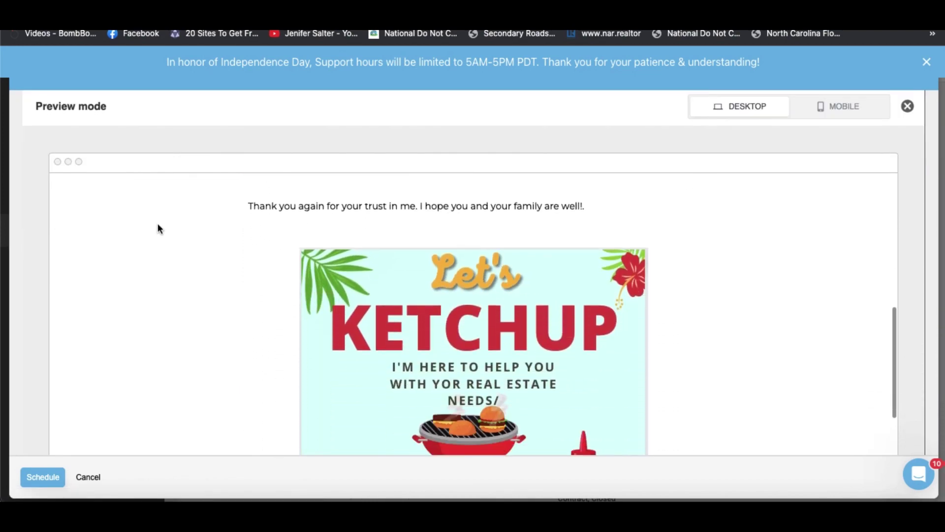
pyautogui.scroll(-5, 158, 225)
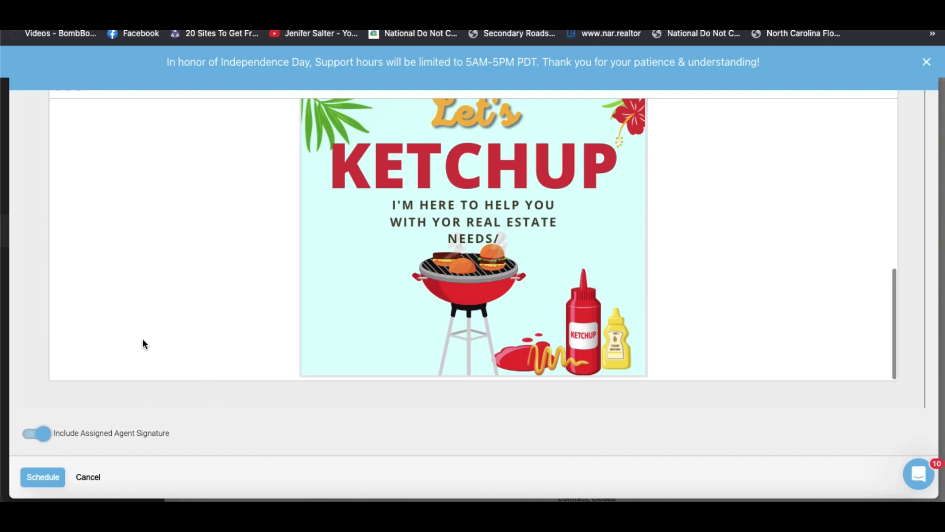
pyautogui.scroll(15, 142, 339)
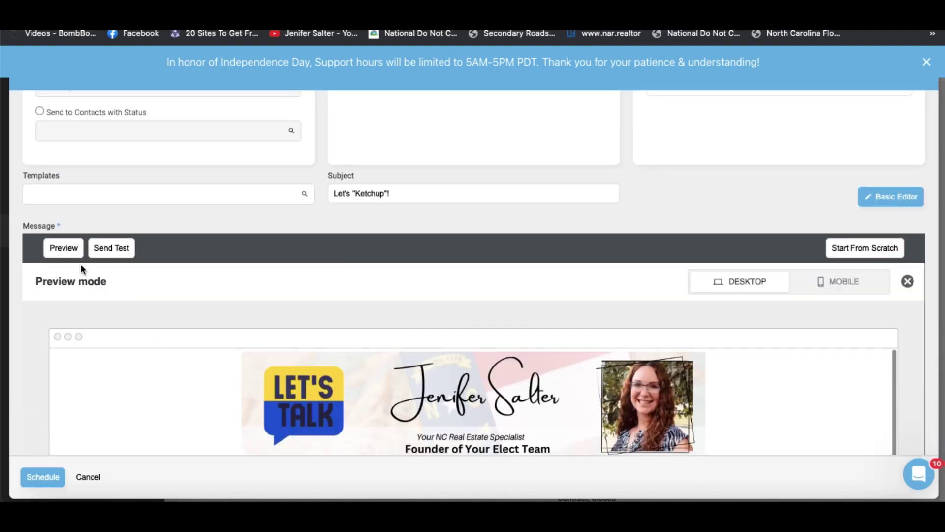
pyautogui.click(121, 250)
pyautogui.scroll(3, 487, 269)
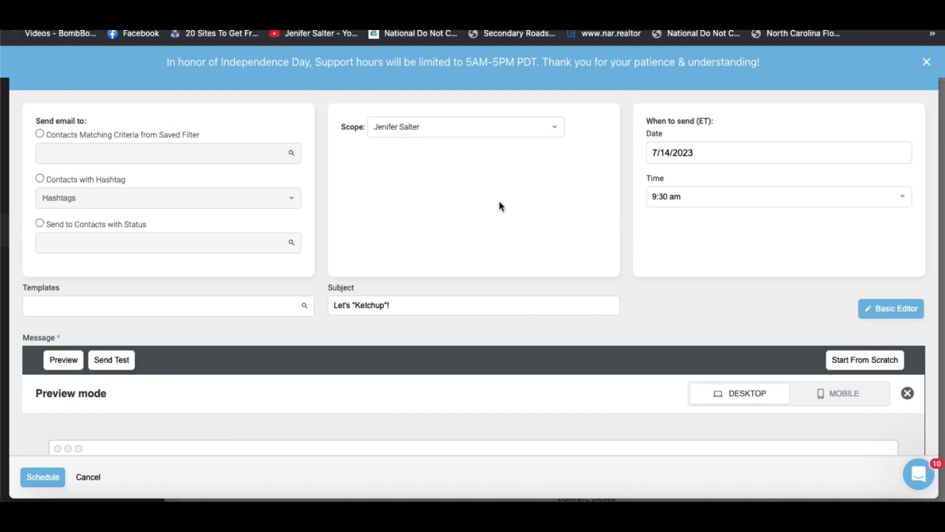
# - Send to contacts with status Closed and Sphere
pyautogui.click(38, 223)
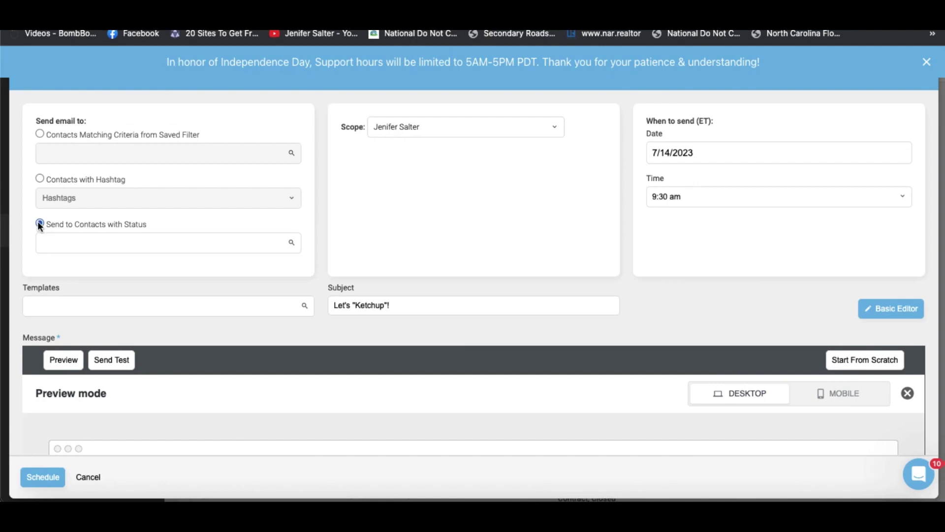
pyautogui.click(55, 244)
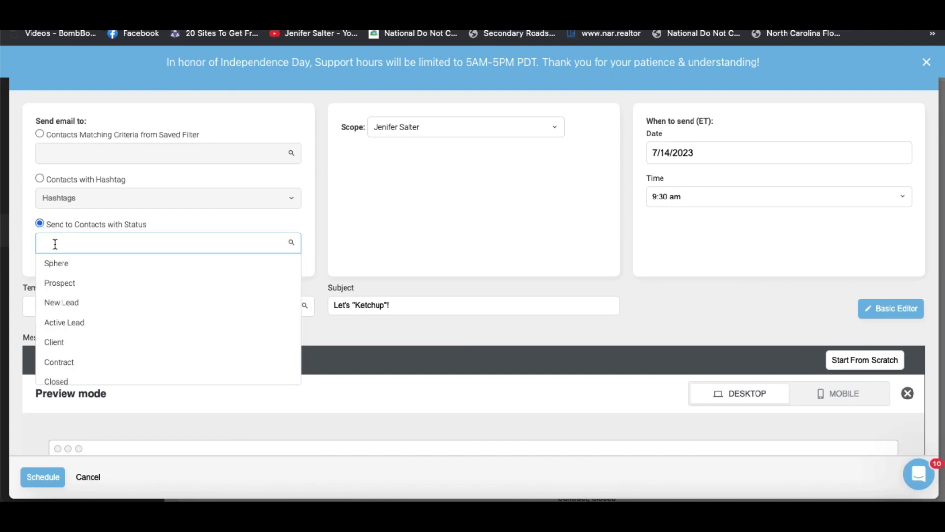
pyautogui.click(71, 381)
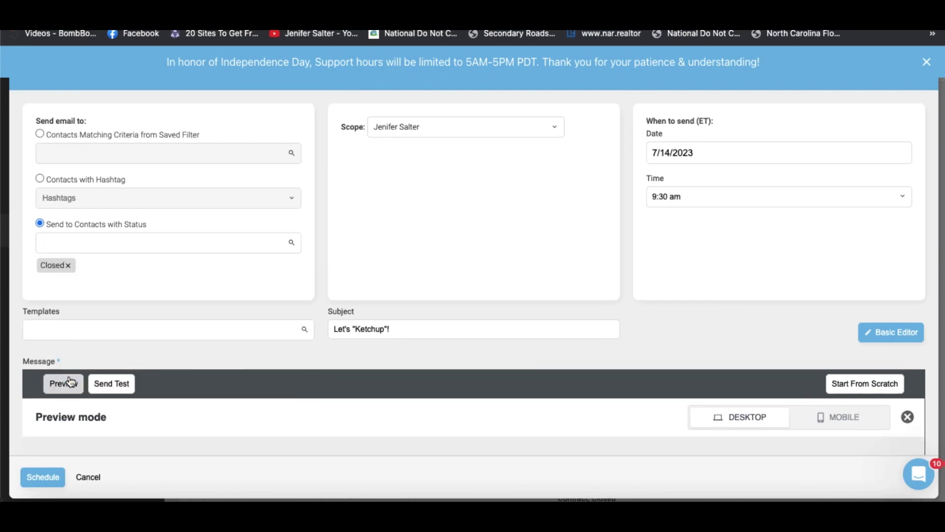
pyautogui.click(72, 243)
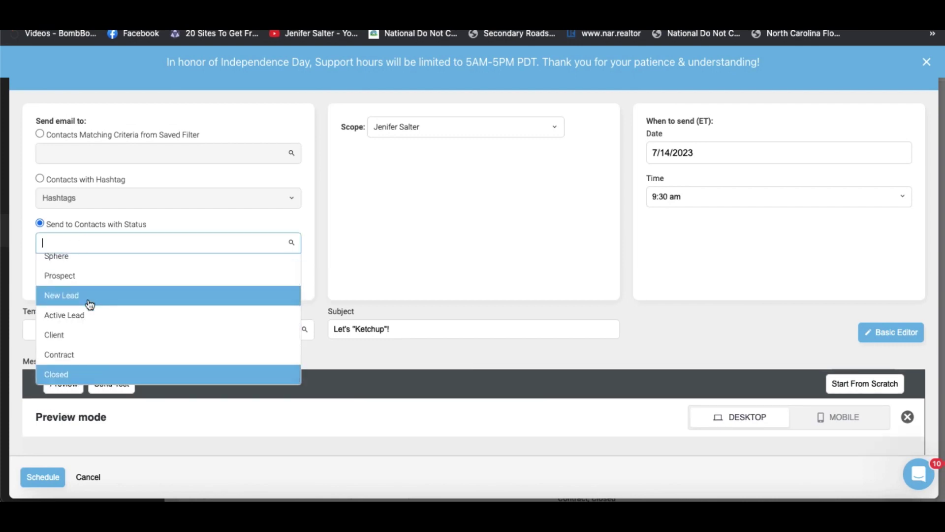
pyautogui.scroll(1, 74, 342)
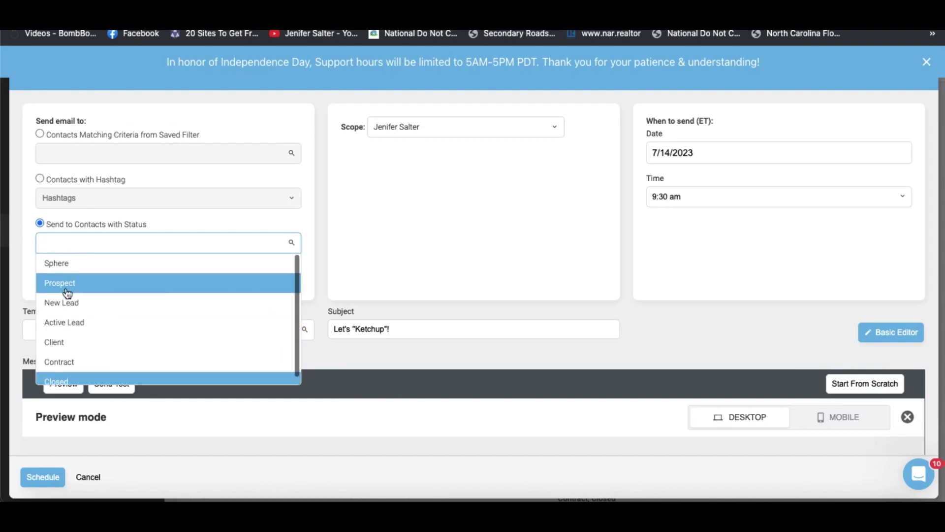
pyautogui.click(67, 270)
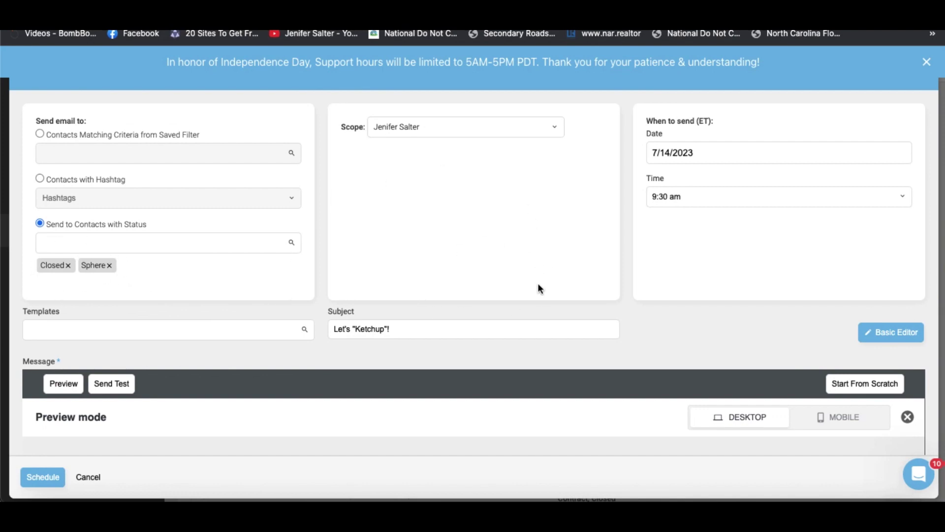
pyautogui.scroll(-3, 538, 285)
pyautogui.scroll(-2, 540, 288)
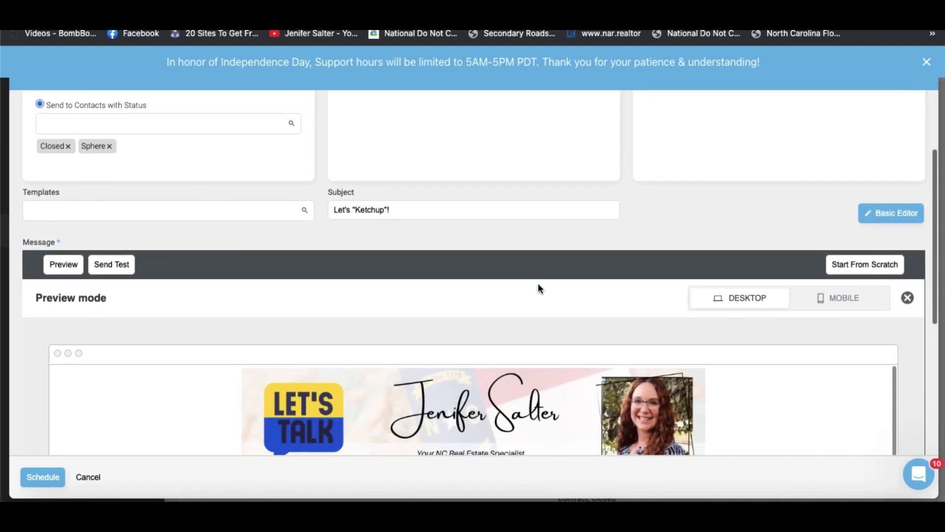
pyautogui.scroll(4, 540, 288)
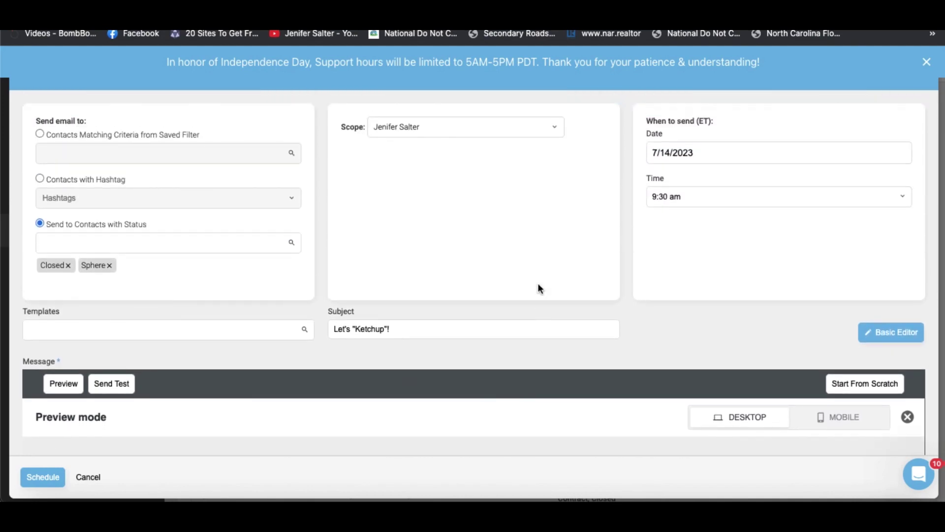
# - Dismiss the Independence Day support-hours banner and close the Schedule an Email window
pyautogui.scroll(-3, 538, 285)
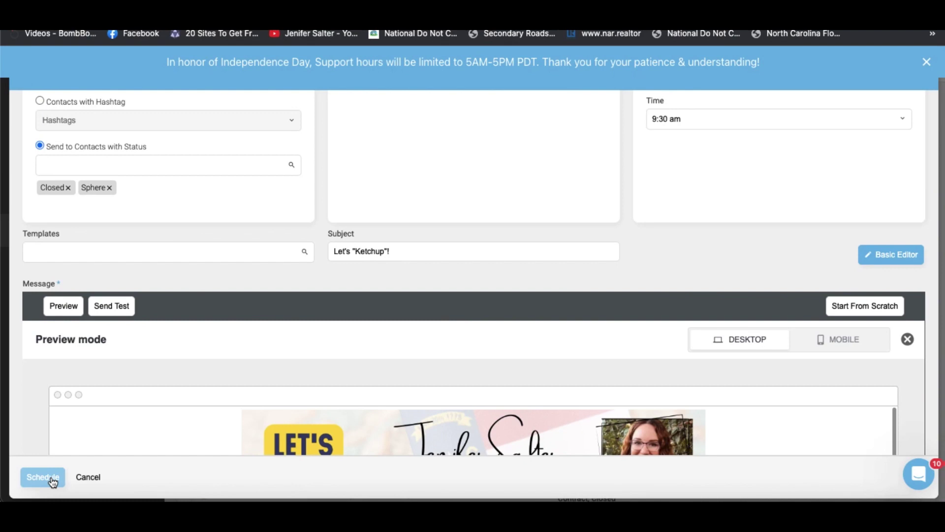
pyautogui.scroll(3, 352, 312)
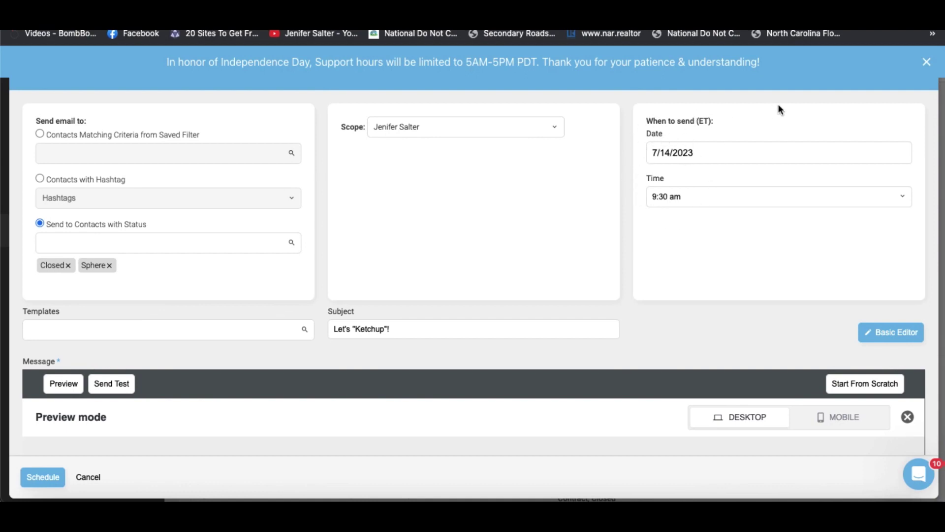
pyautogui.click(926, 63)
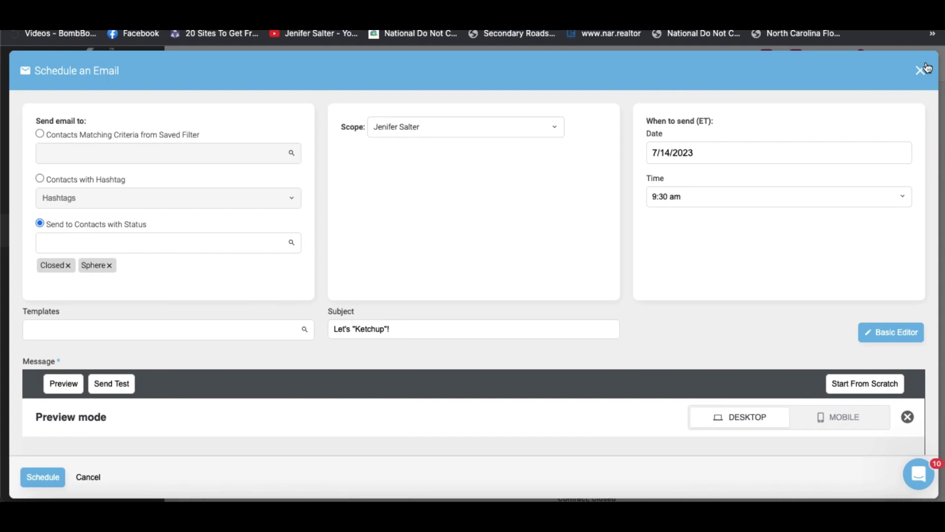
pyautogui.click(921, 70)
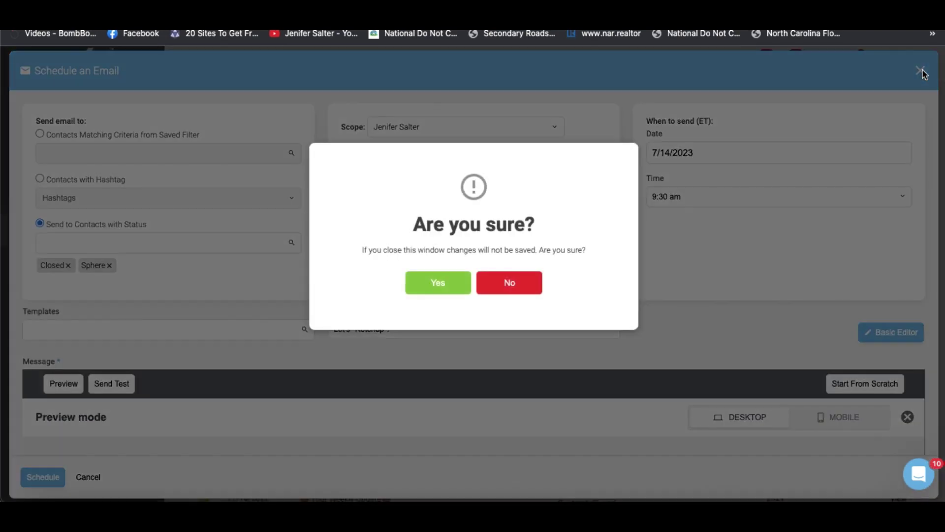
# - Confirm closing the window, returning to the Schedule Mass Email list with the Let's "Ketchup" email
pyautogui.click(428, 282)
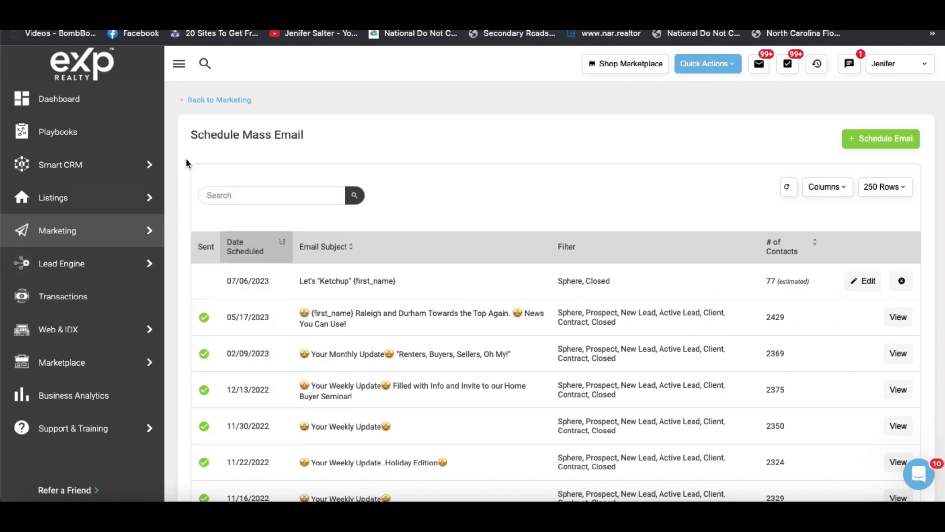
pyautogui.moveTo(117, 230)
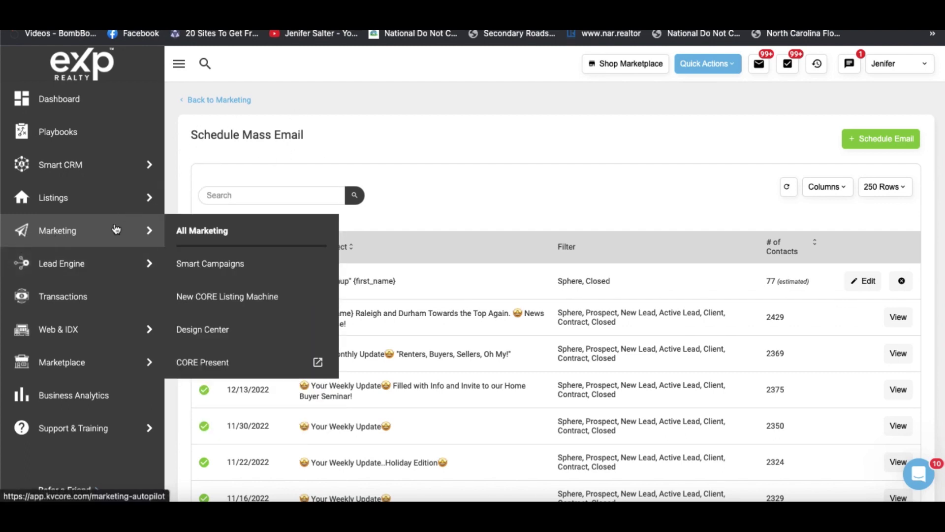